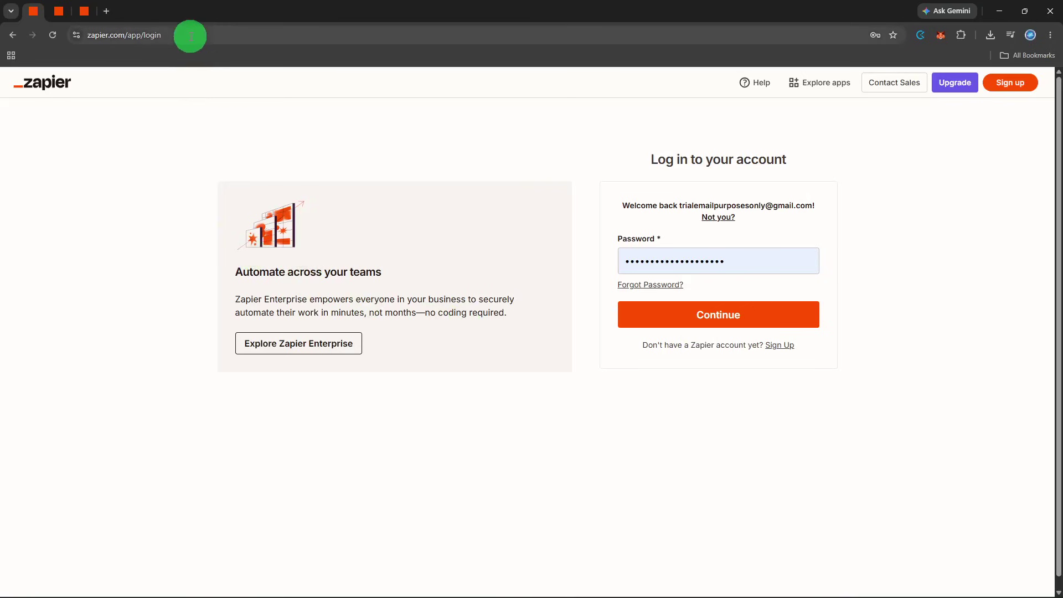
Log in to the account with the prefilled password and open the list of app connections
click(711, 313)
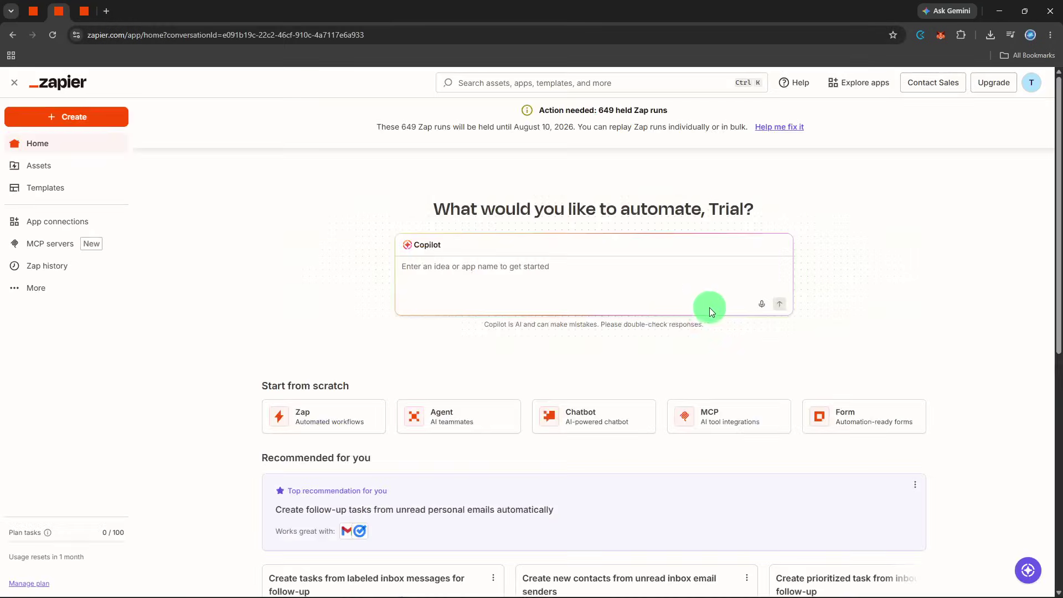
click(89, 222)
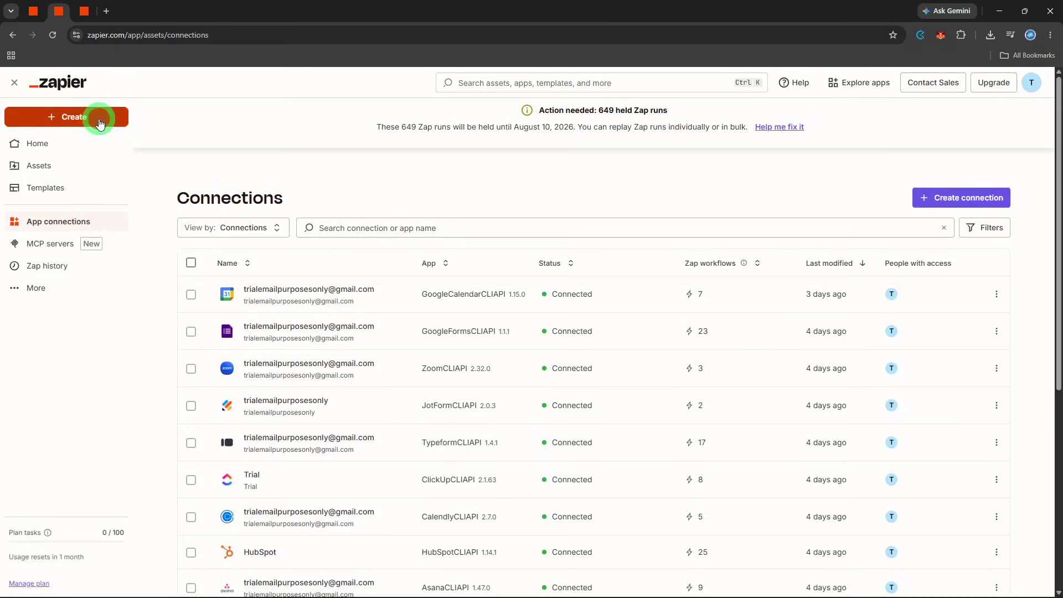
Create a new Zap workflow and choose Airtable as the trigger app
click(99, 120)
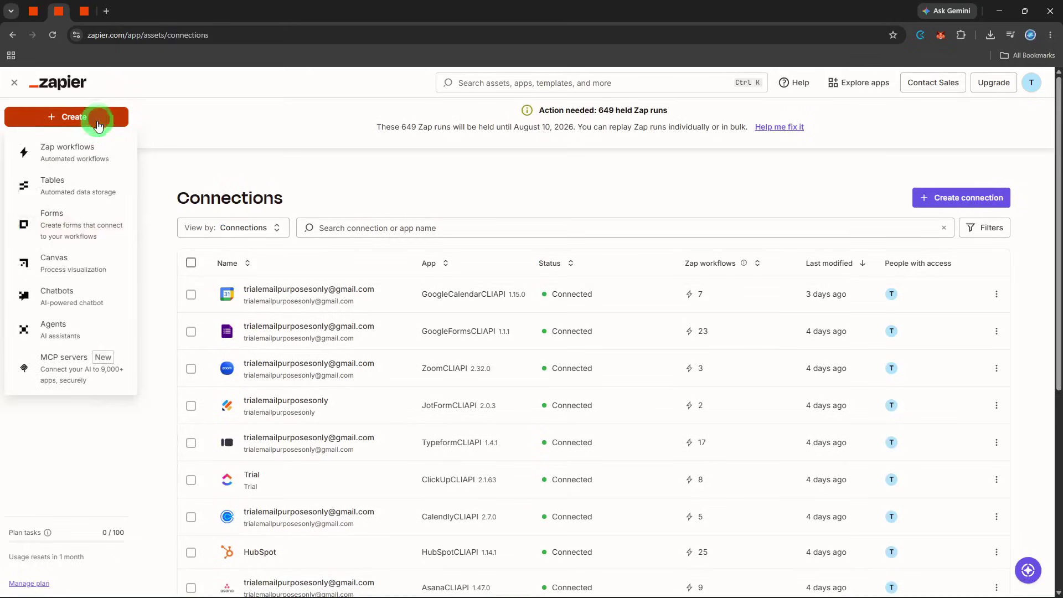
click(84, 152)
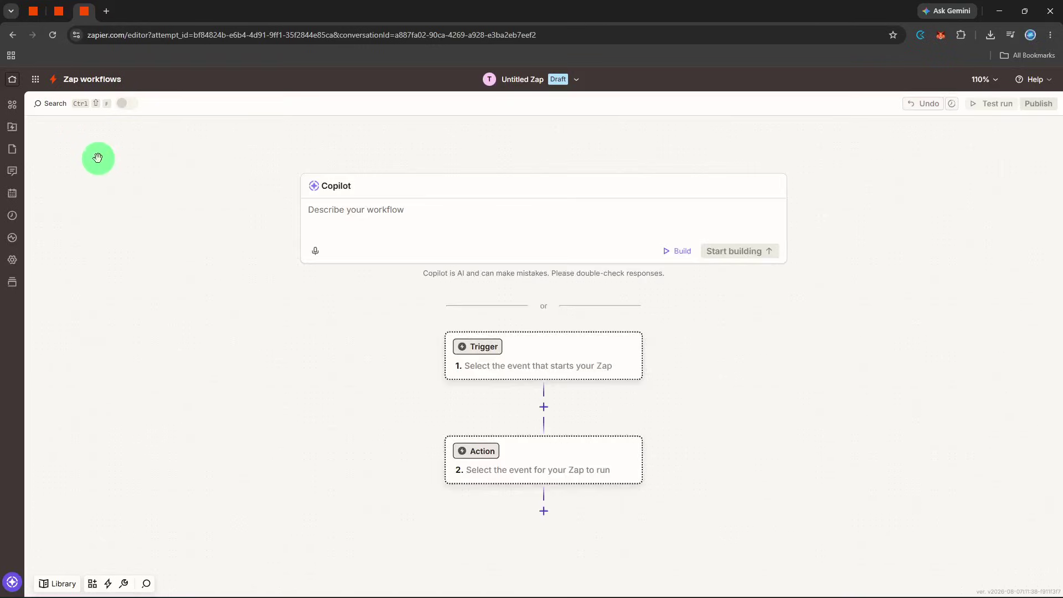
click(475, 354)
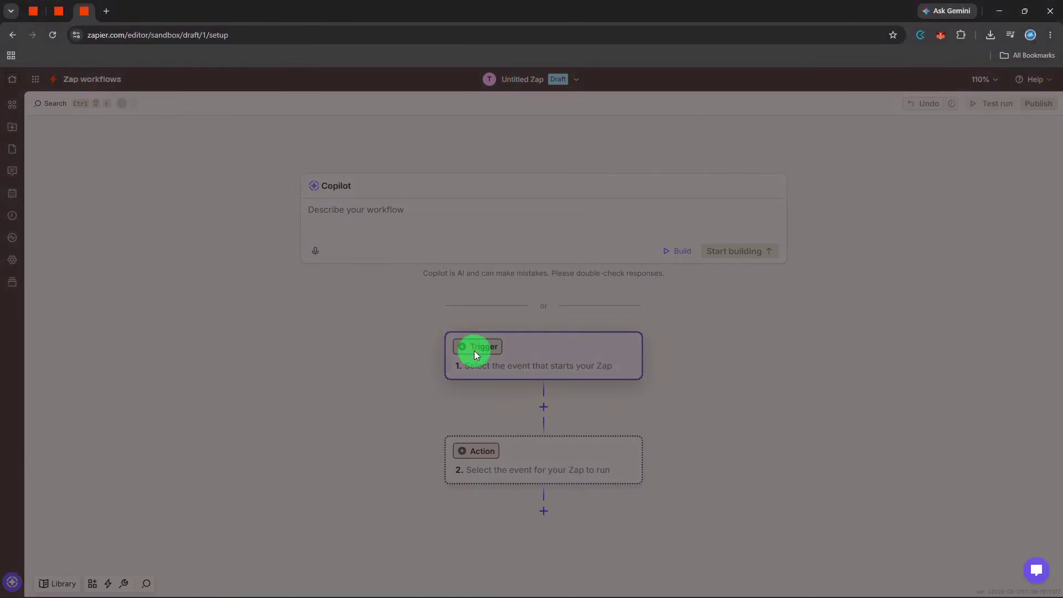
text(a)
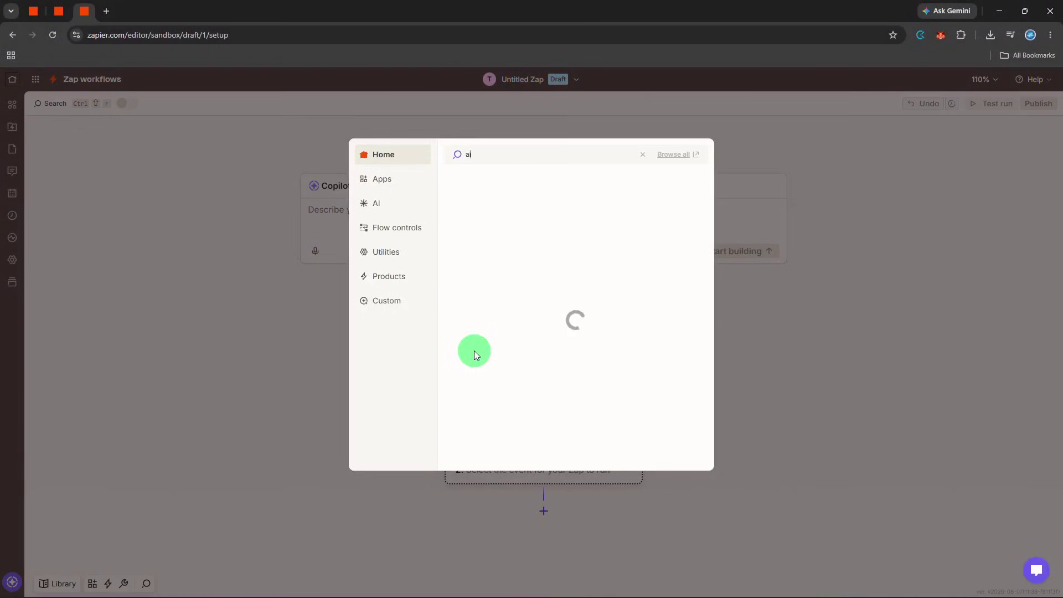
text(irtable)
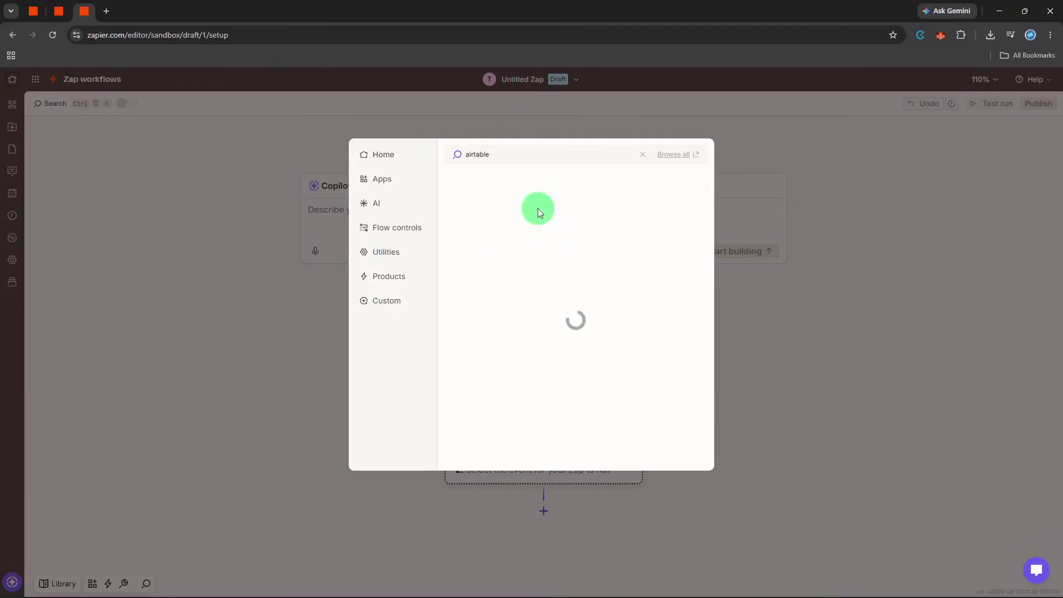
click(549, 185)
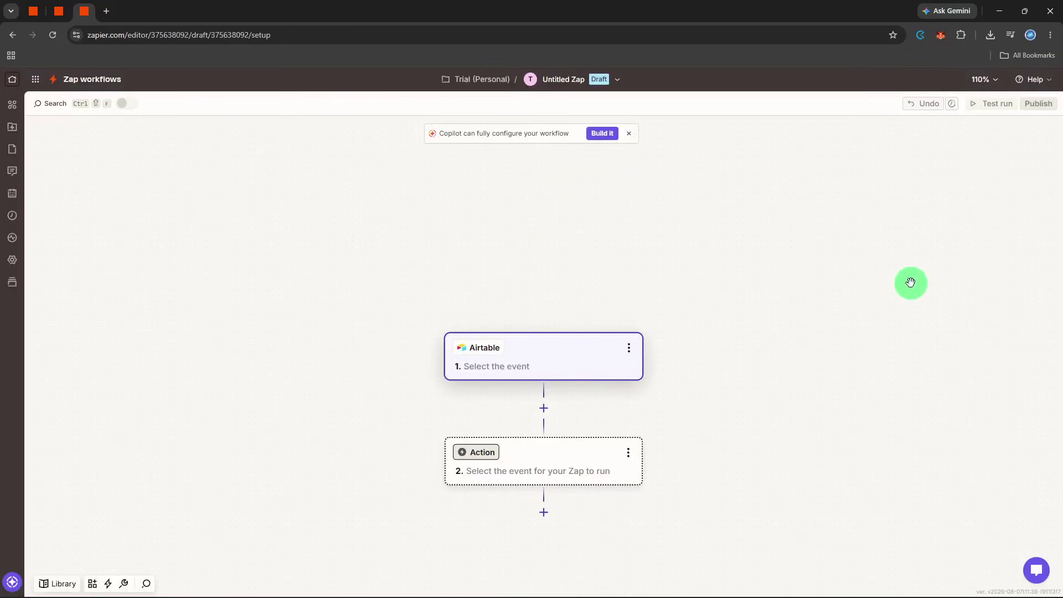
Set the Airtable trigger event to New Record and continue to its configuration
click(900, 254)
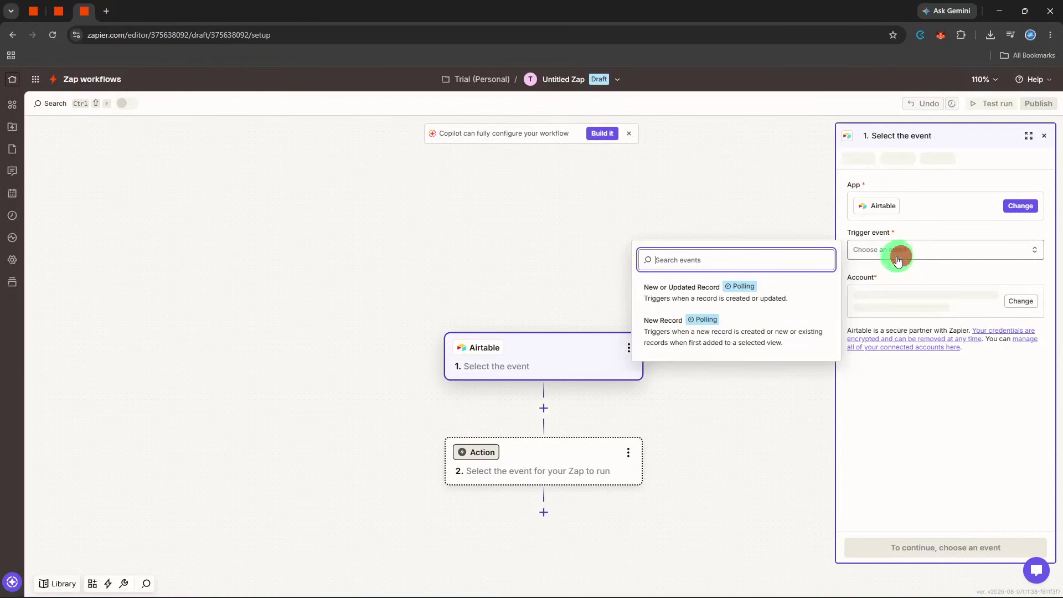
click(750, 333)
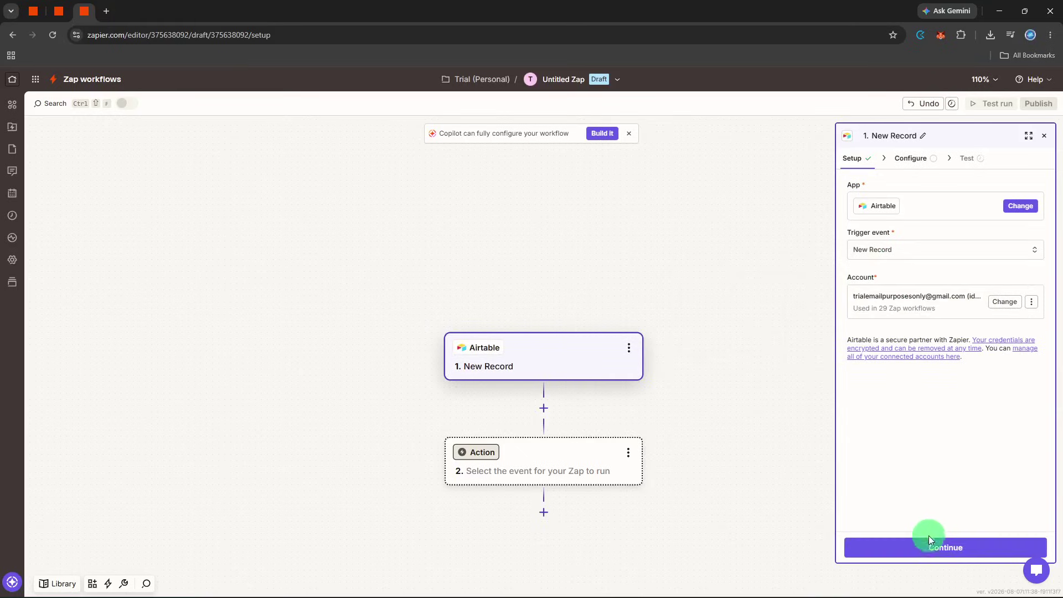
click(929, 536)
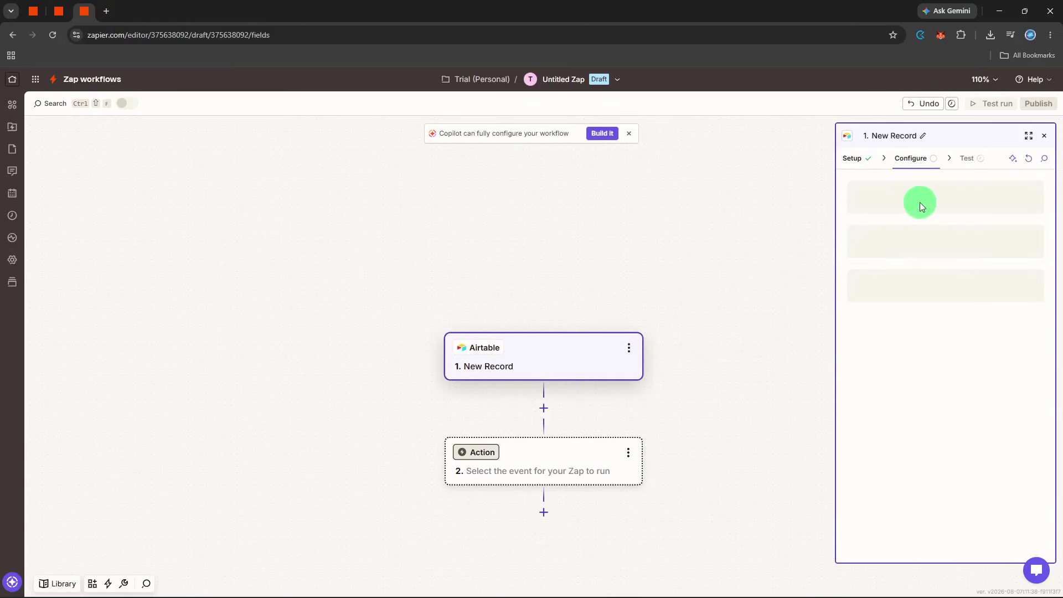
Configure the Airtable trigger with the Projects base and the Content Approval table, and continue to its test
click(919, 202)
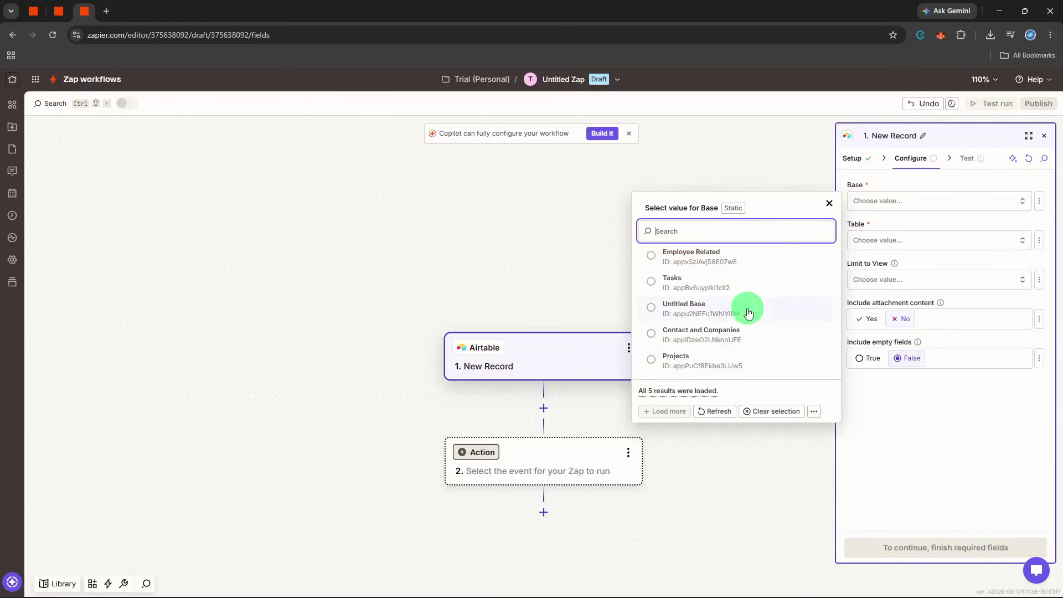
click(726, 360)
click(918, 242)
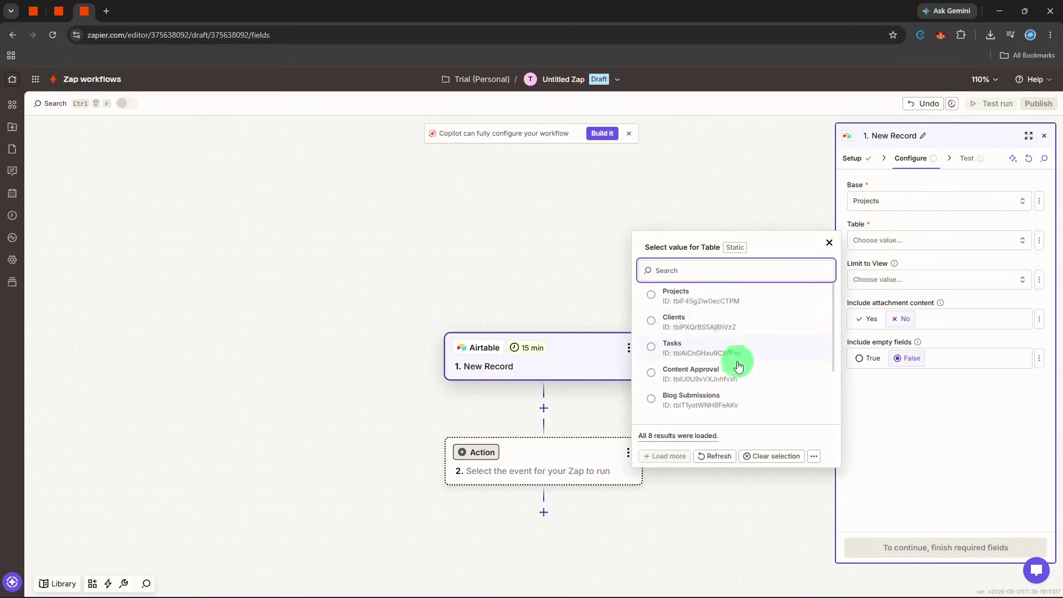
click(730, 376)
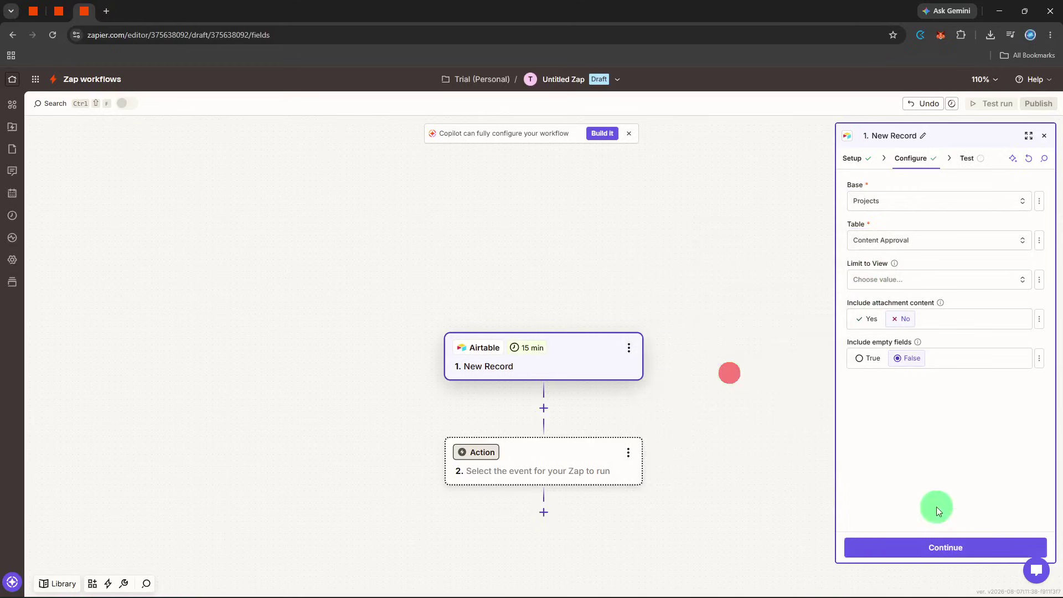
click(960, 548)
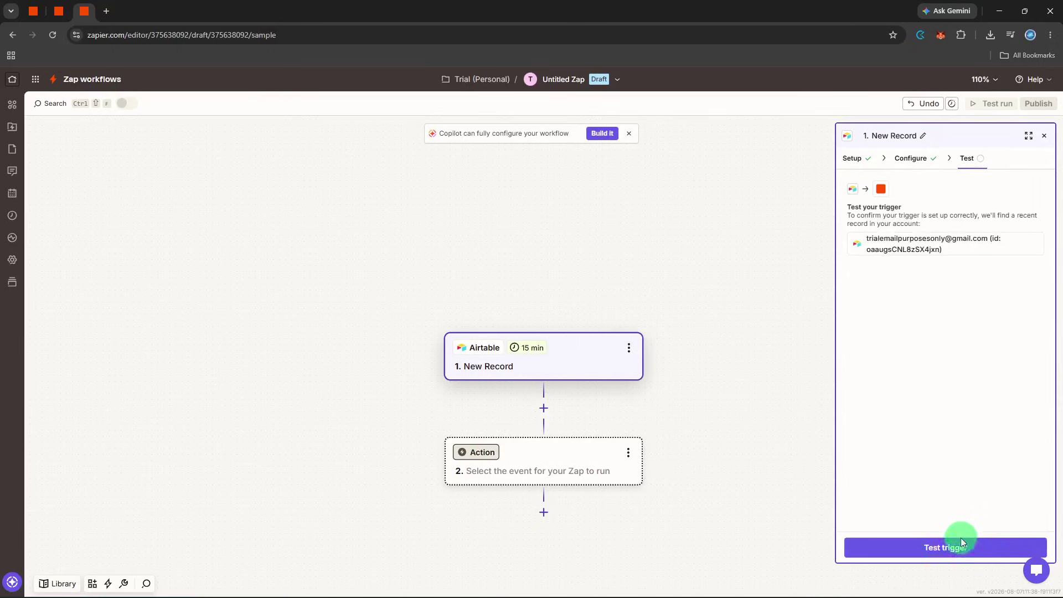
Test the Airtable trigger, inspect Record A's details, and continue with that record
click(962, 541)
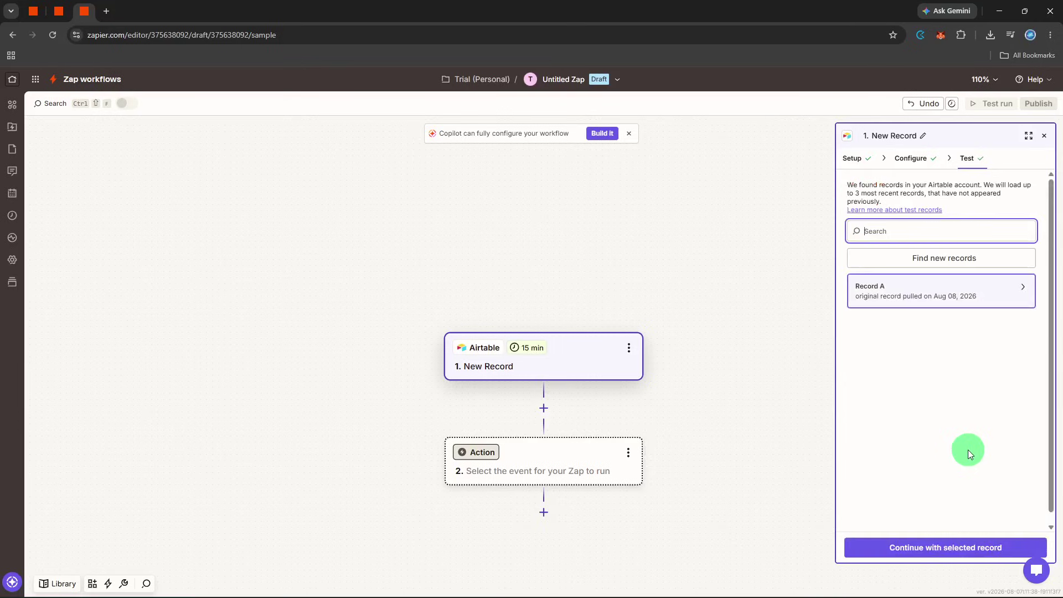
click(1022, 287)
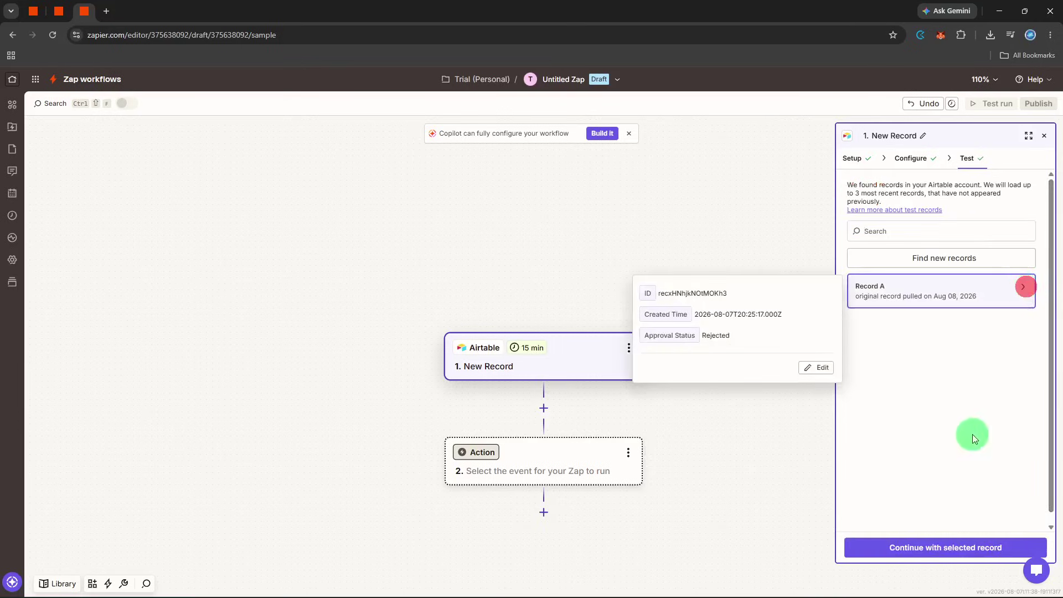
click(934, 540)
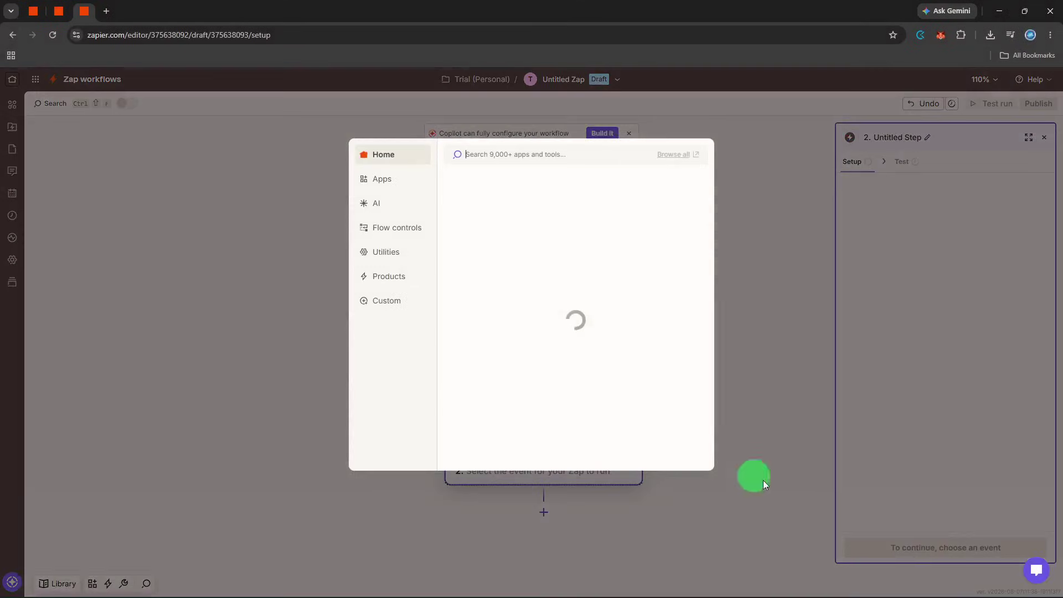
Search for "click" and choose ClickUp as the action app
text(cick)
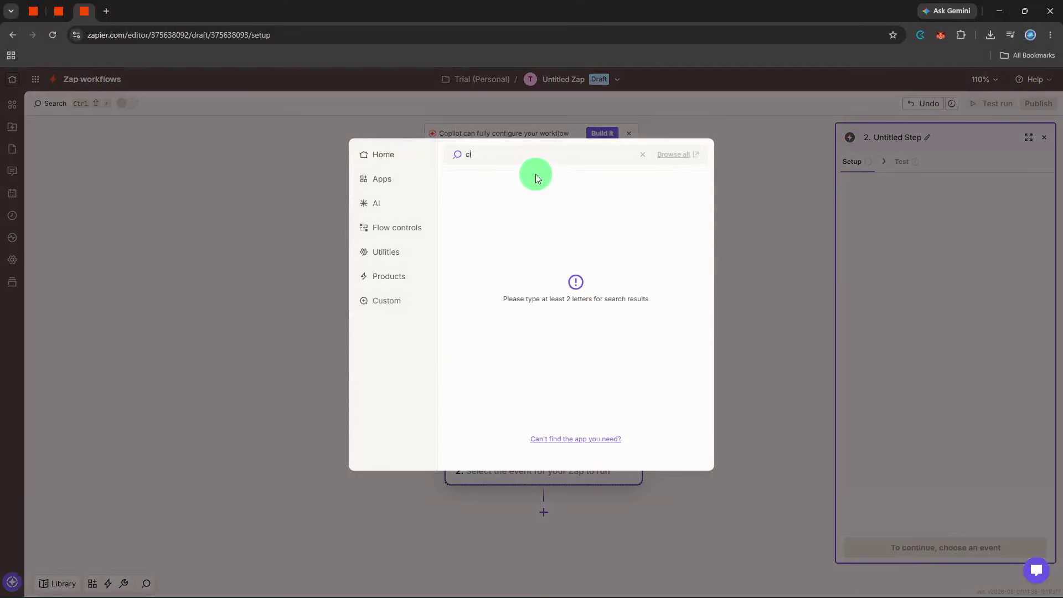
key(BackSpace)
key(BackSpace)
key(BackSpace)
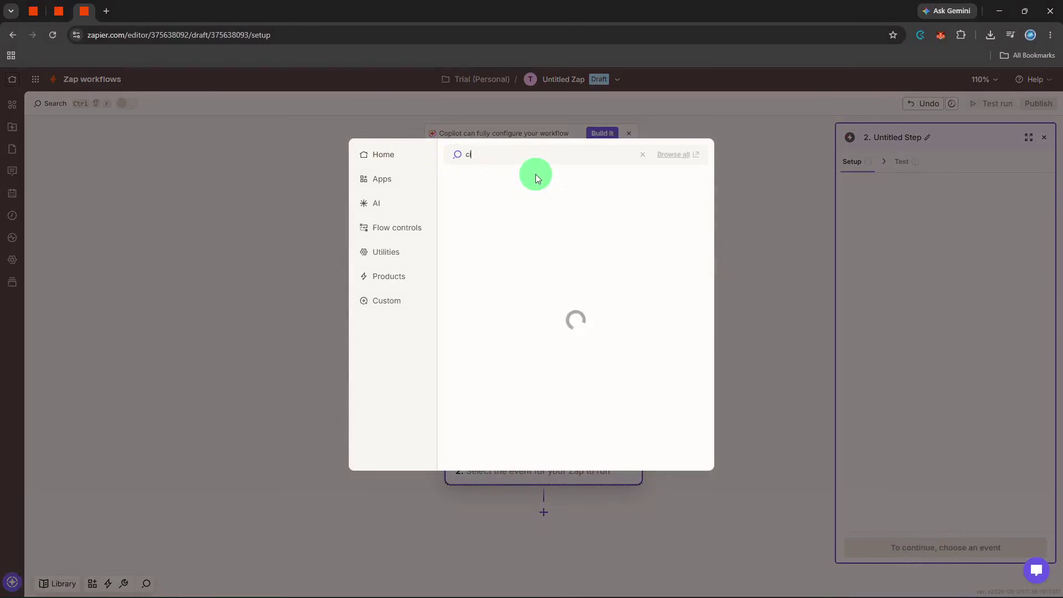
text(lick)
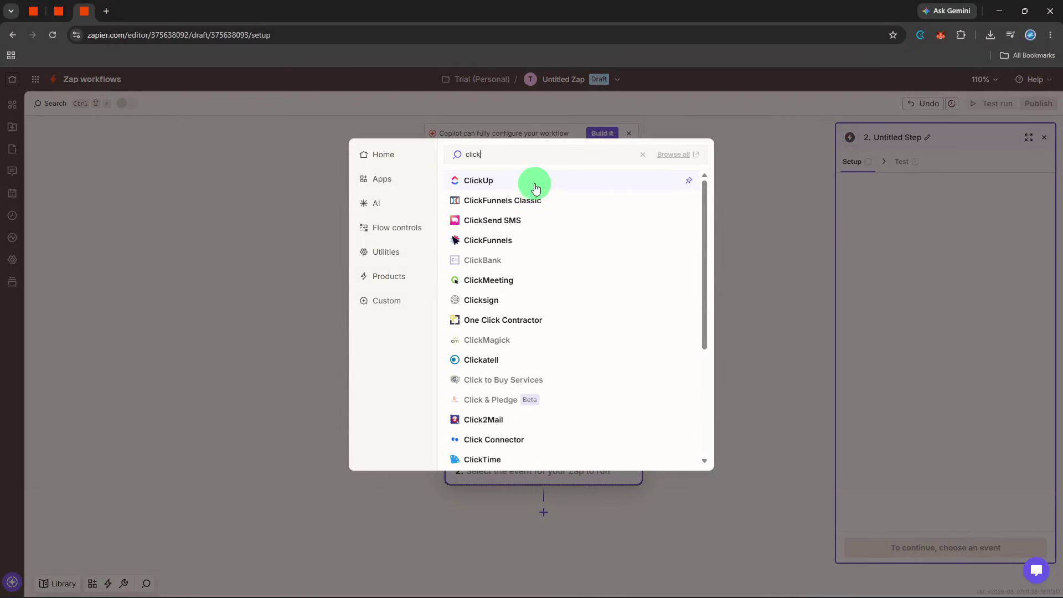
click(535, 189)
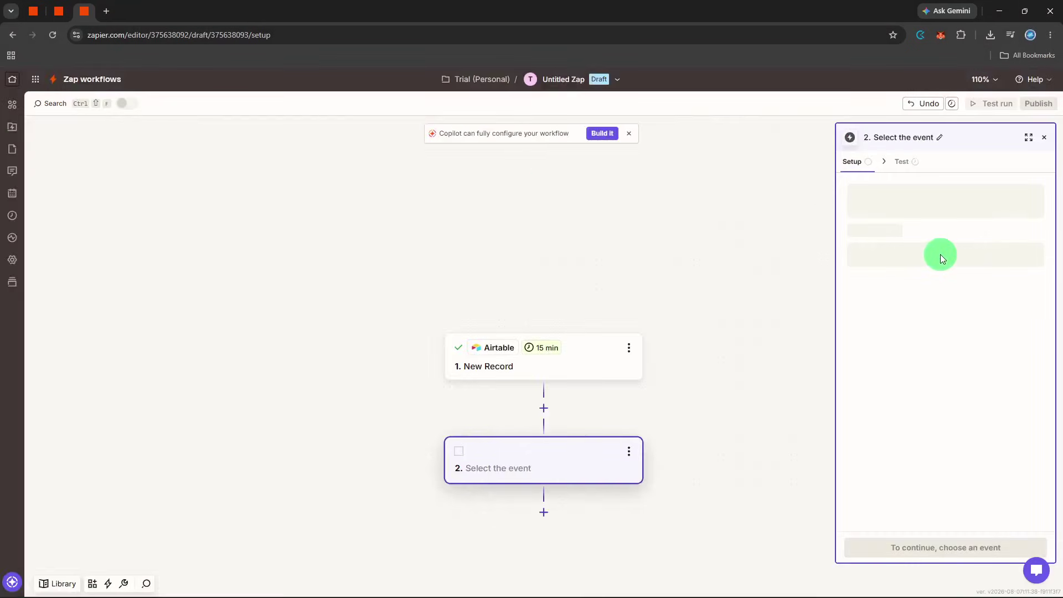
Set the ClickUp action event to Create Task and continue to its configuration
click(940, 255)
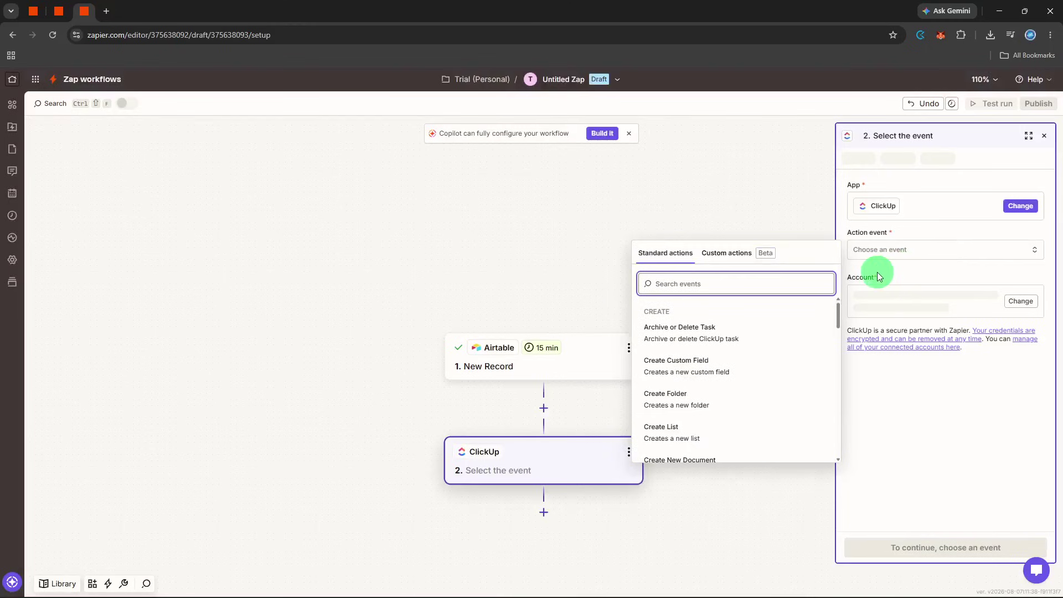
text(new)
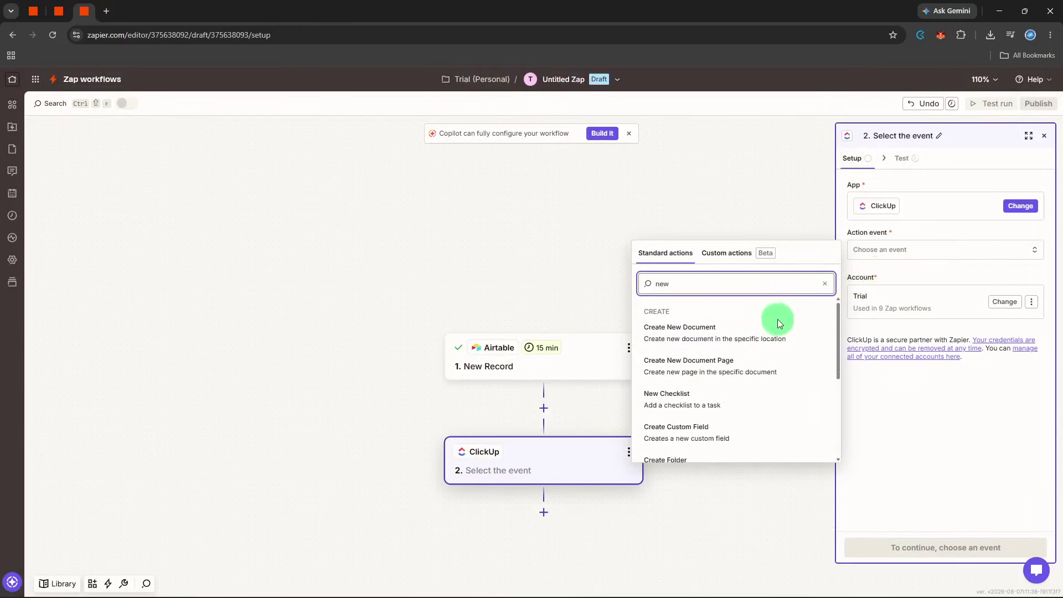
text( task)
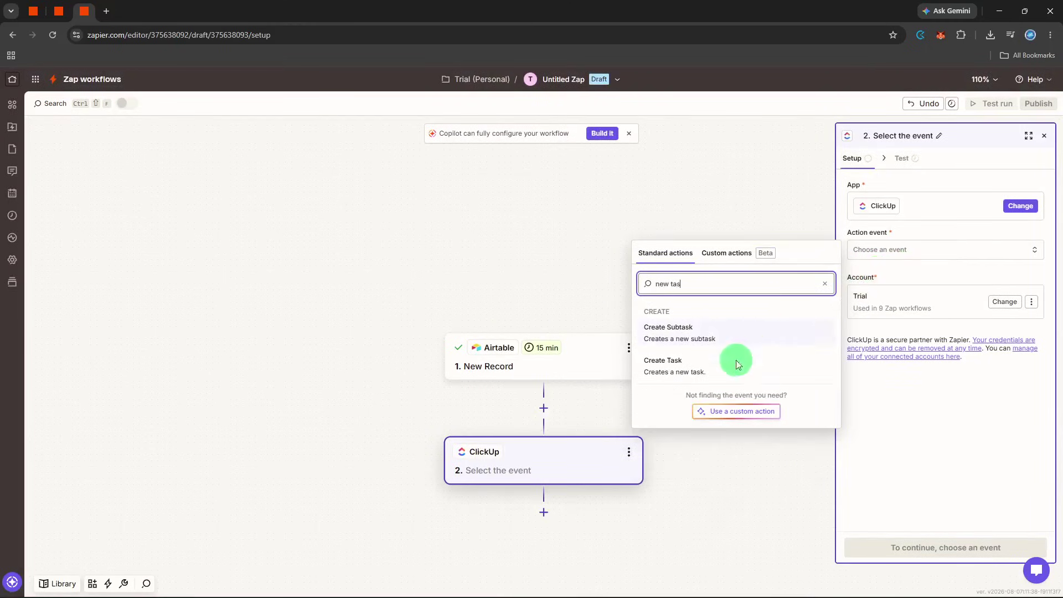
click(724, 369)
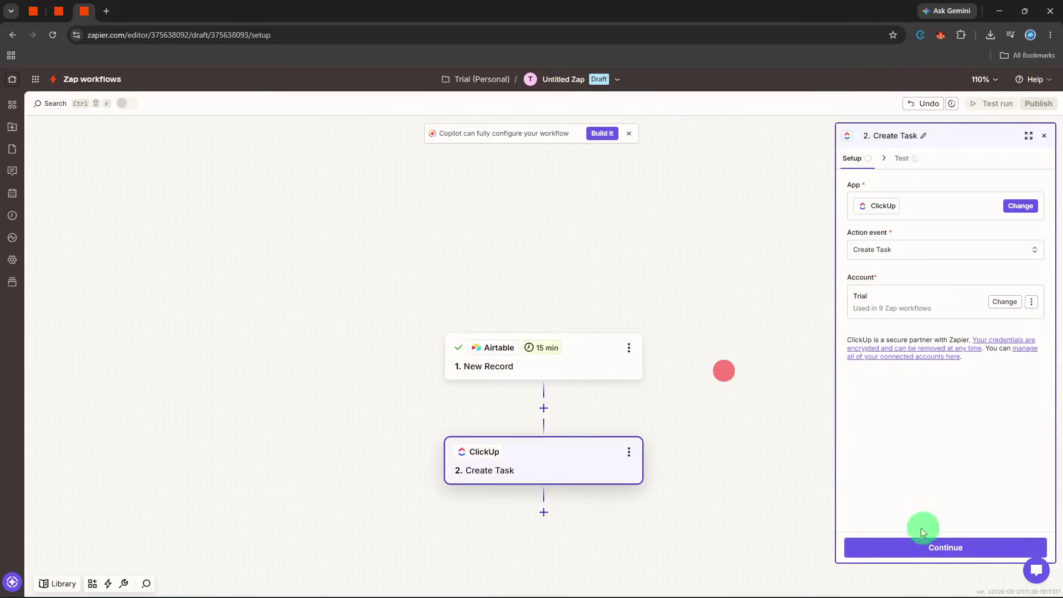
click(942, 555)
Select the Project workspace and the Client Projects space for the ClickUp task
click(931, 204)
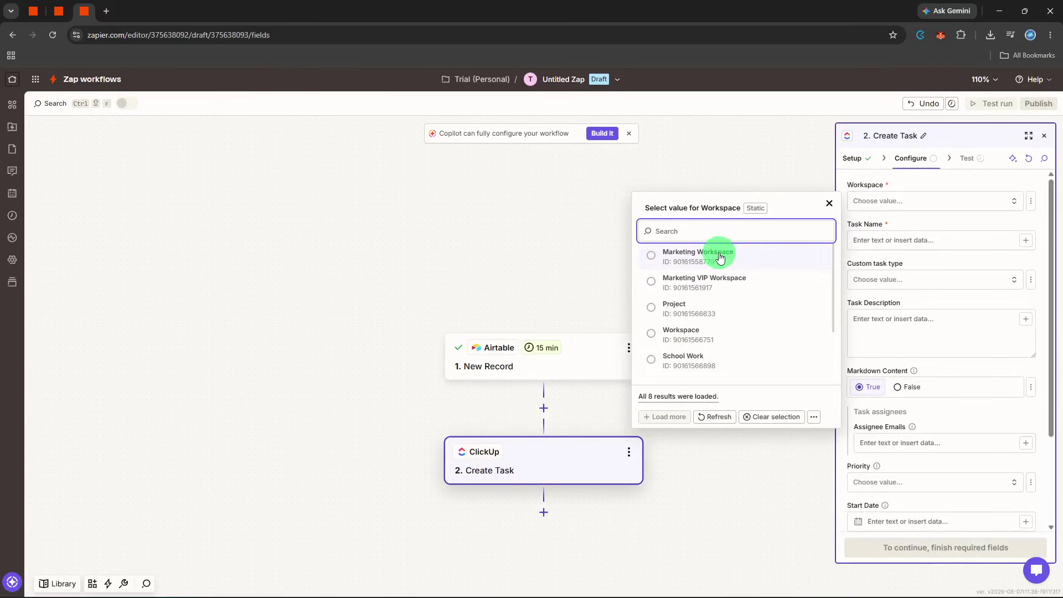
click(693, 307)
click(908, 244)
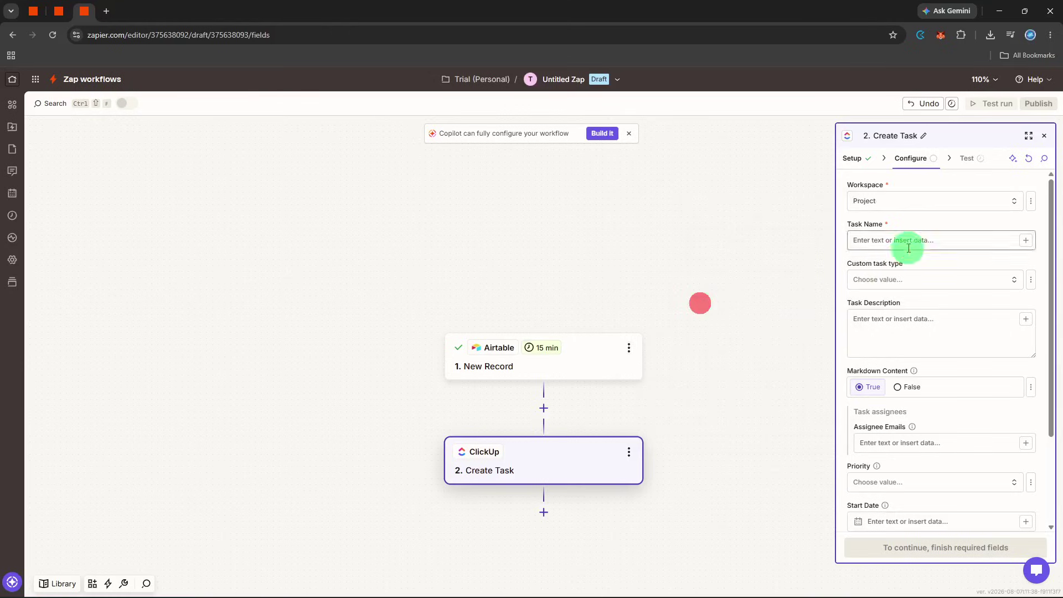
click(905, 242)
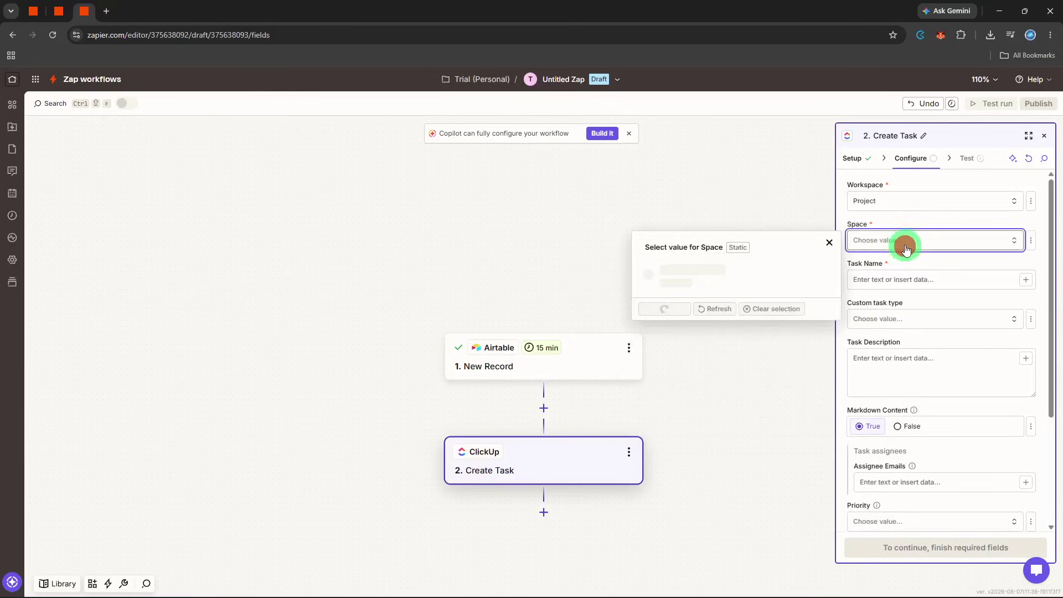
click(733, 282)
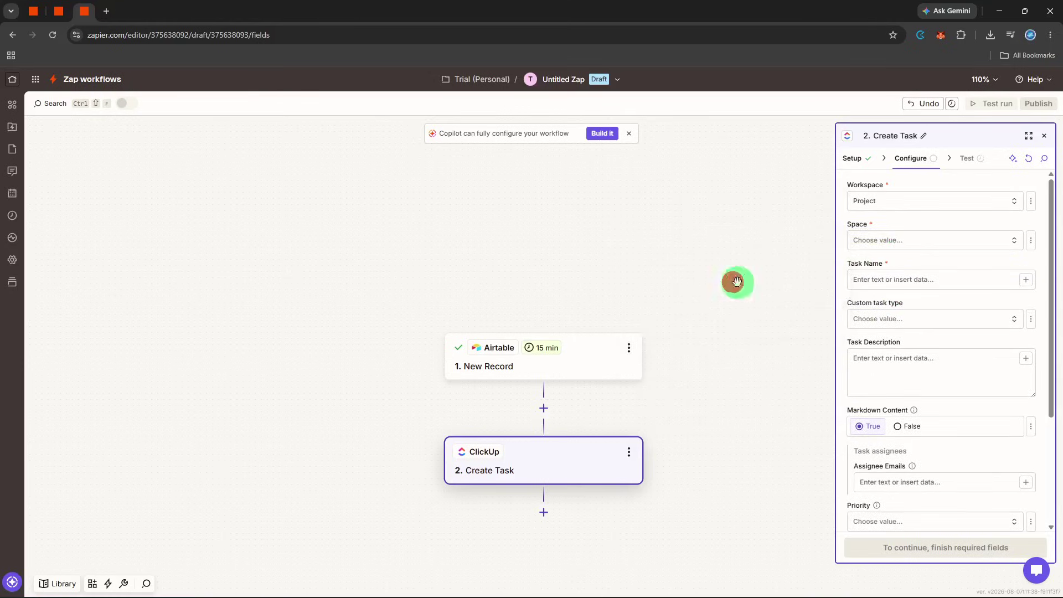
Name the ClickUp task "Content approval" and select the Website redesign folder
click(910, 280)
text(Content approval)
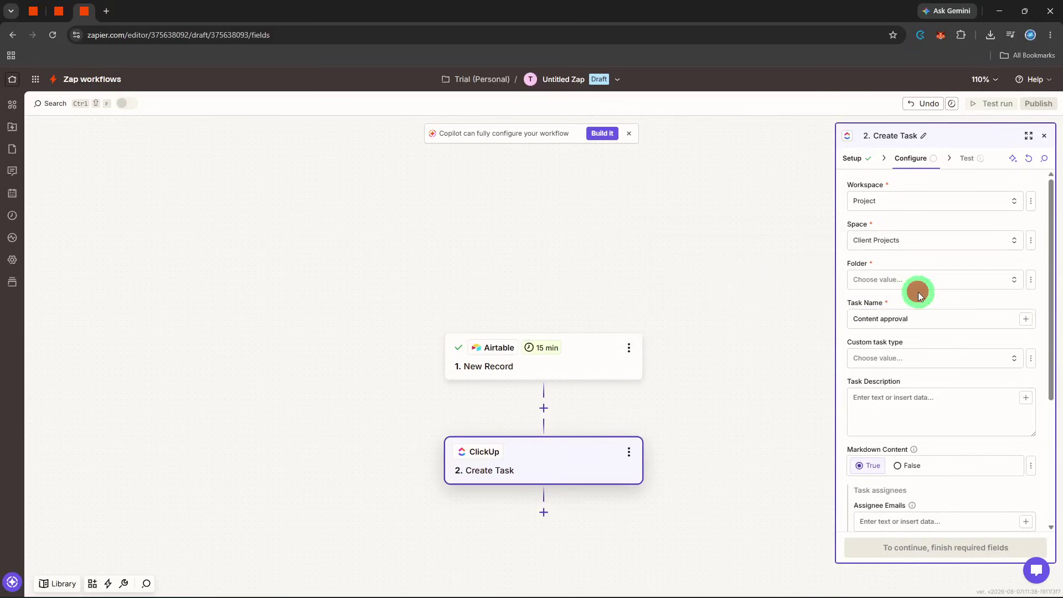
scroll(919, 293, down, 4)
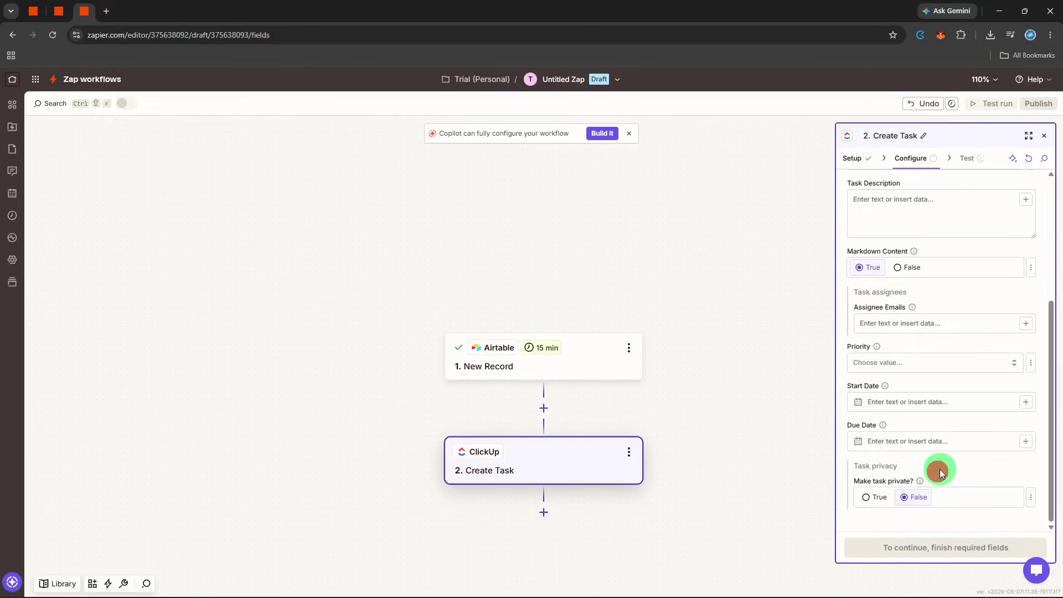
scroll(938, 470, up, 4)
click(940, 280)
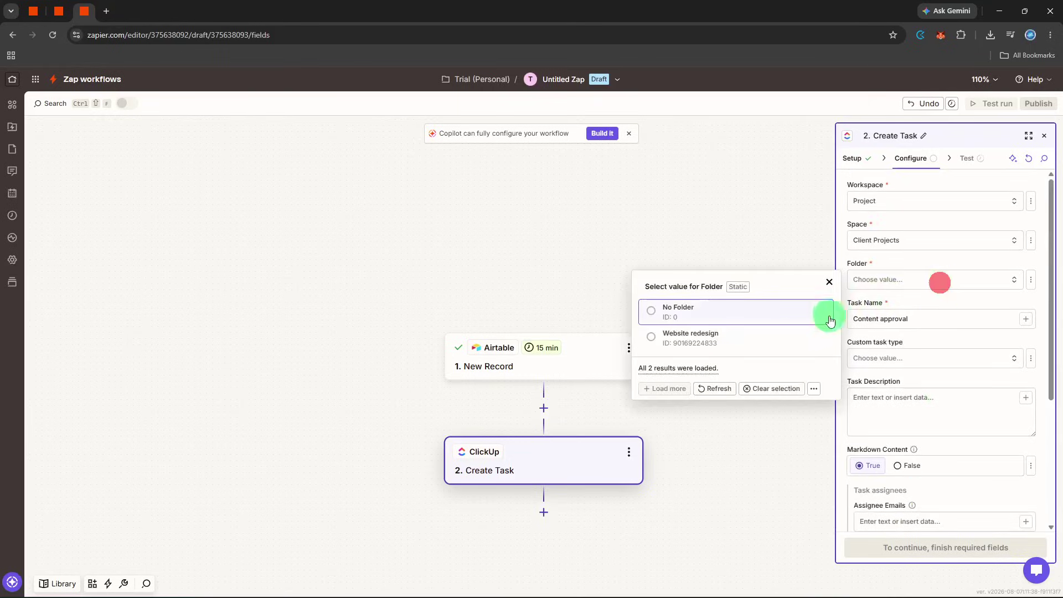
click(776, 347)
Continue to the test of the ClickUp Create Task action and run it
click(925, 546)
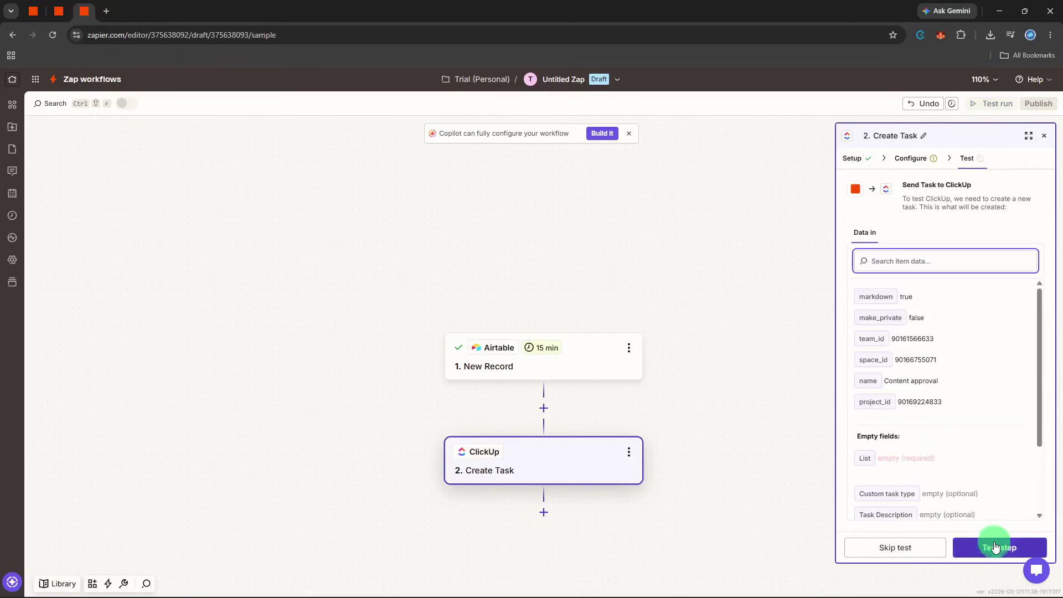
click(995, 541)
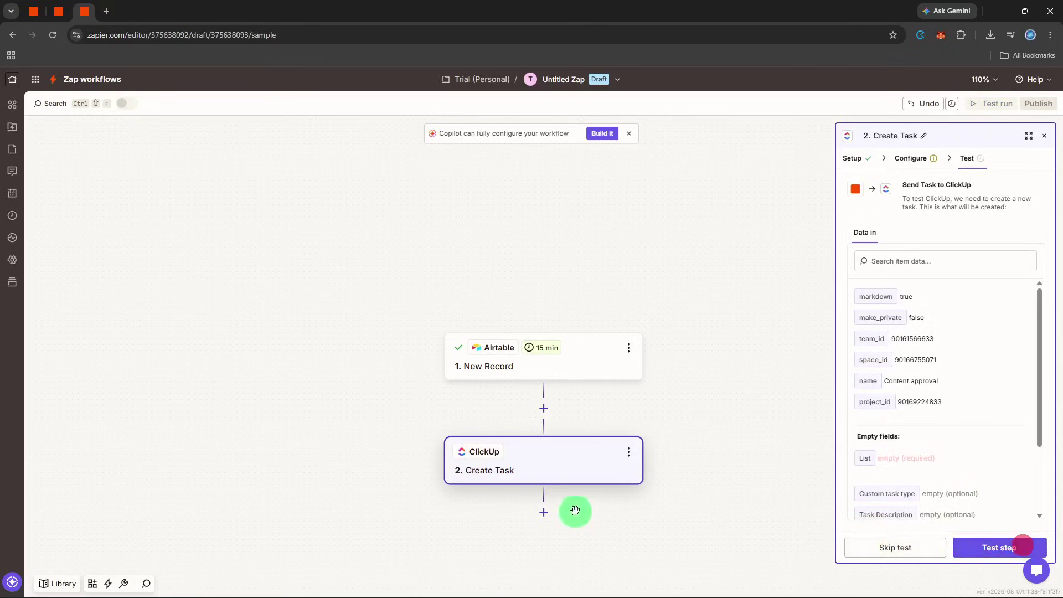
Add a Slack action as the third step, directly after the ClickUp Create Task step
click(544, 511)
text(s)
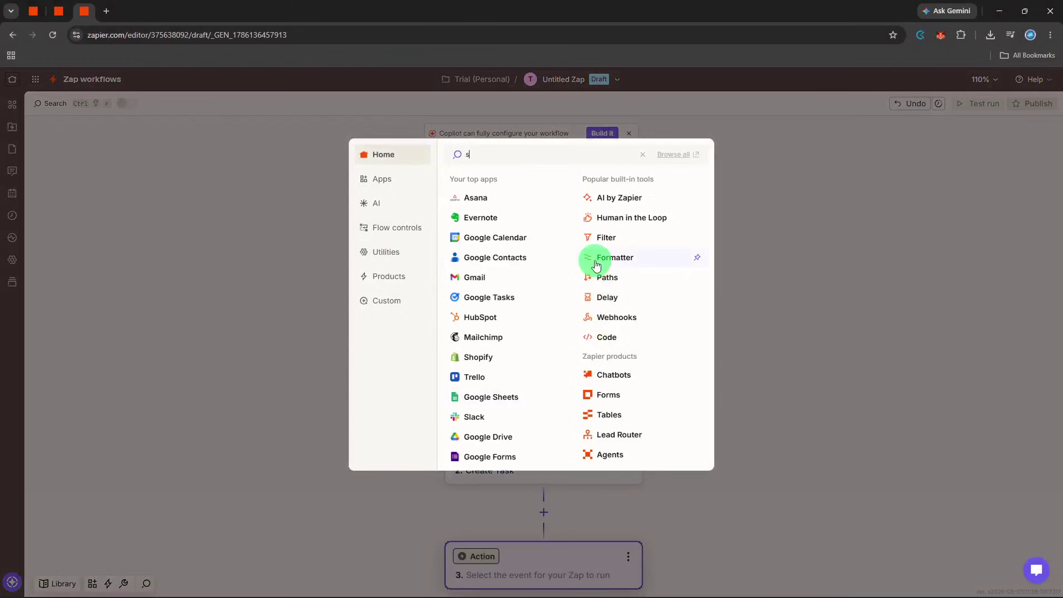
text(lack)
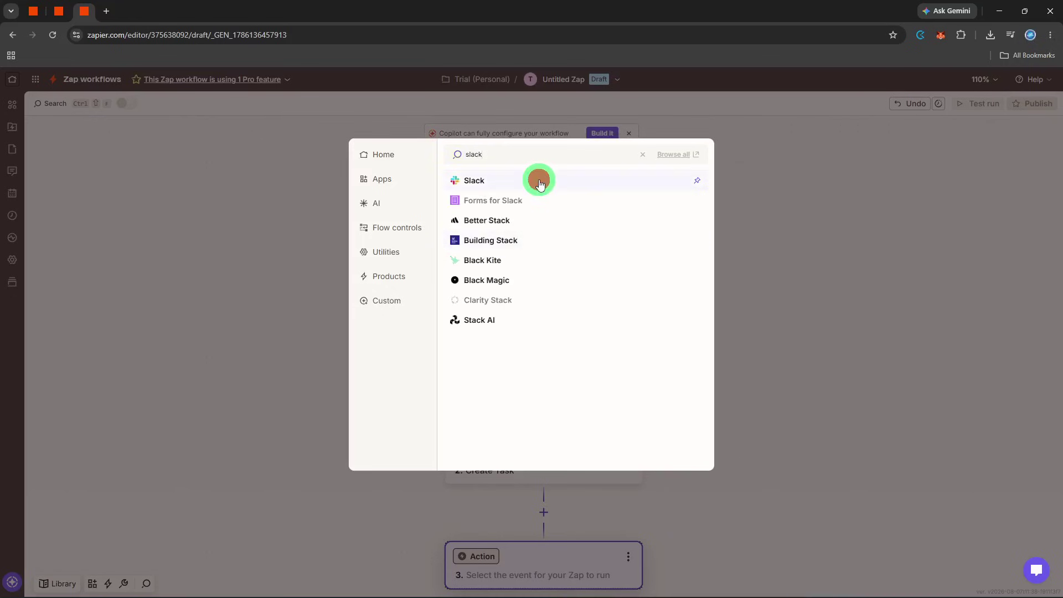
click(541, 180)
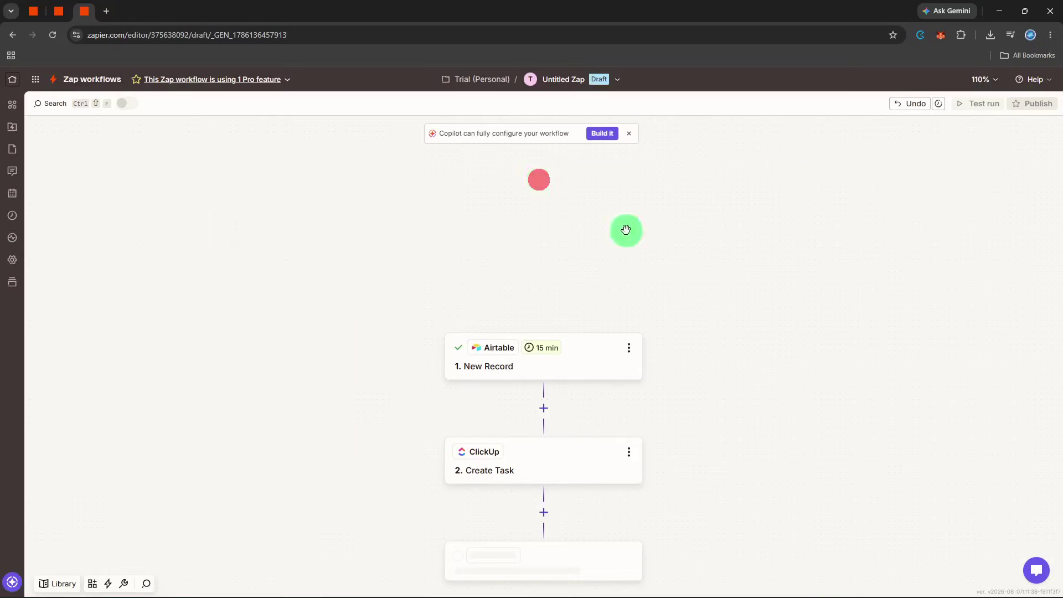
Set the Slack action event to Send Channel Message and continue to its configuration
click(899, 258)
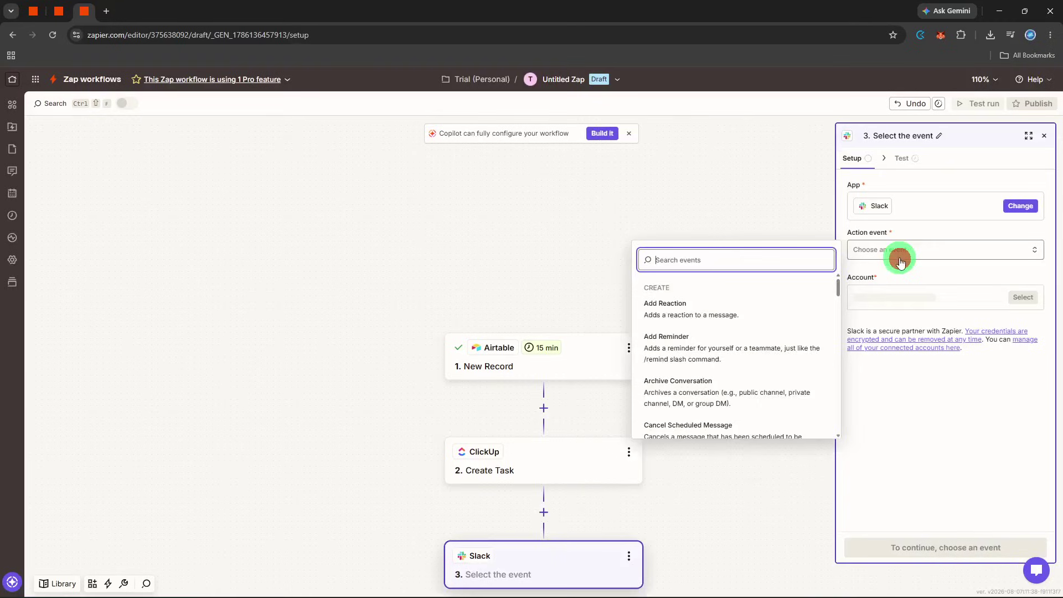
text(se)
click(699, 385)
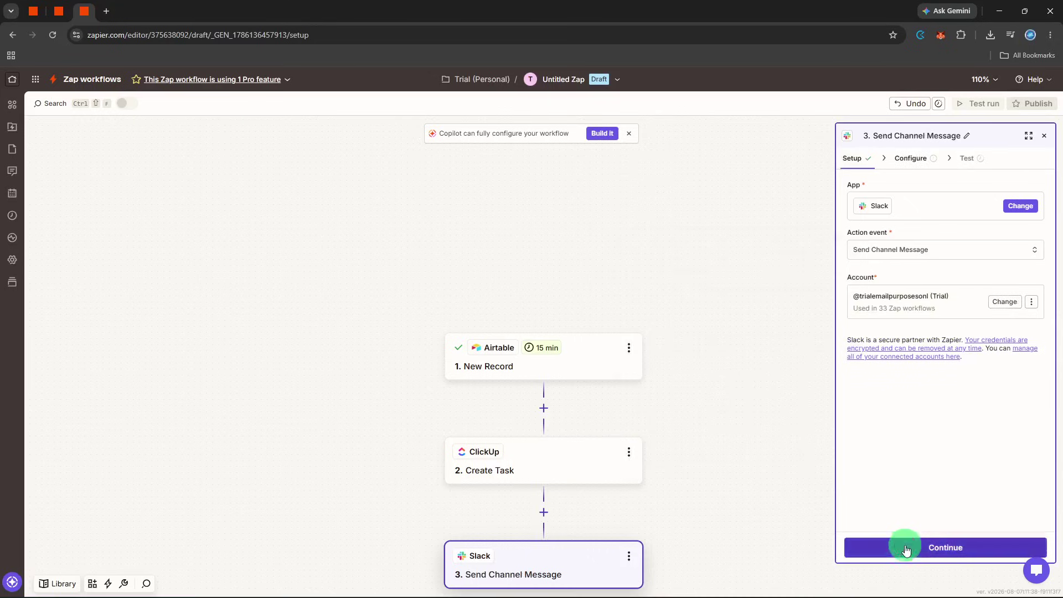
click(905, 546)
Select content-approvals as the channel for the Slack message
click(934, 201)
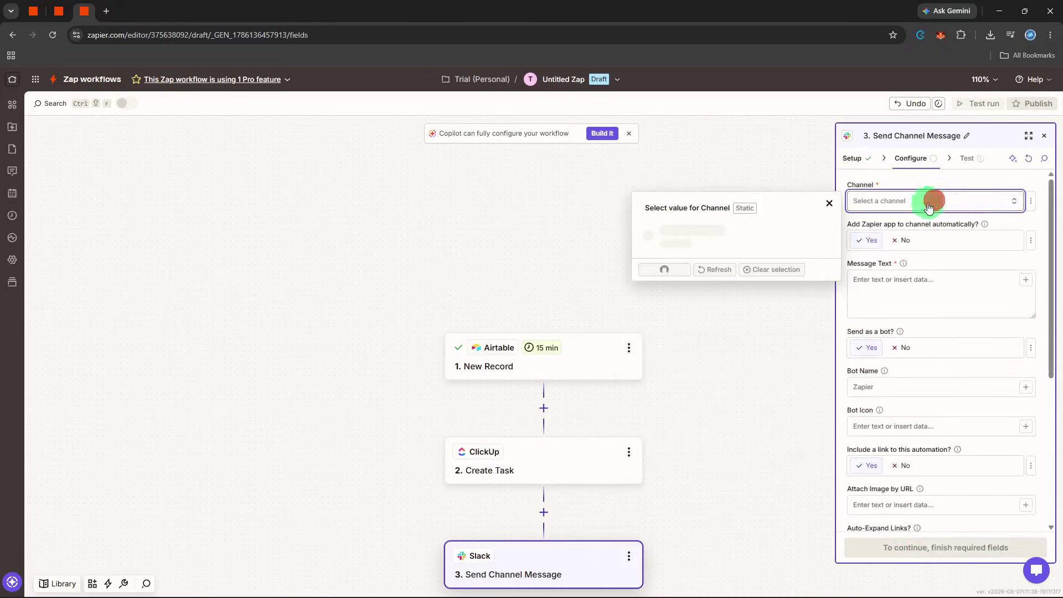
scroll(763, 279, down, 3)
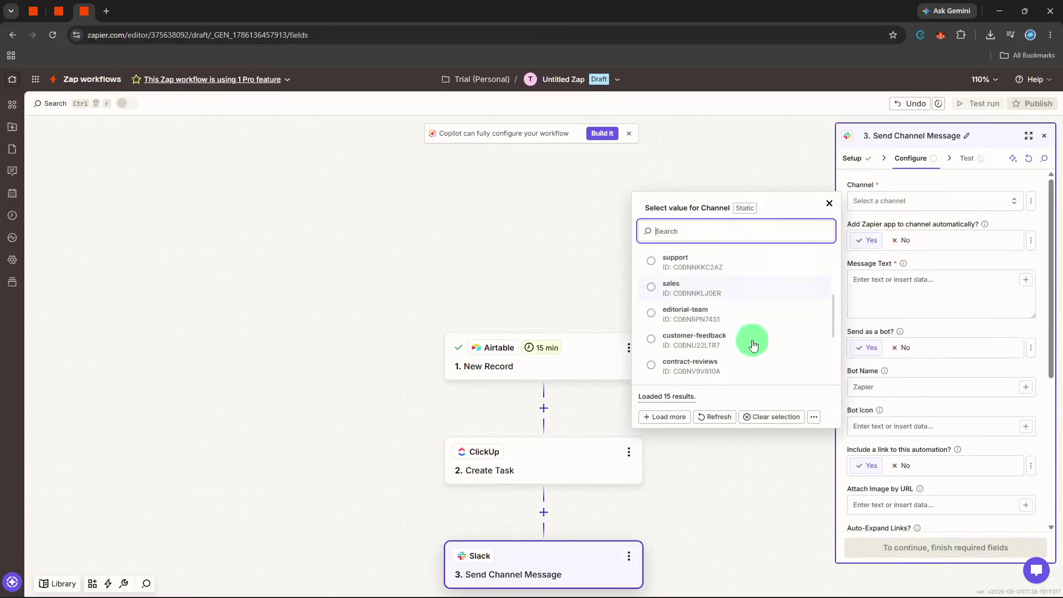
scroll(745, 362, down, 3)
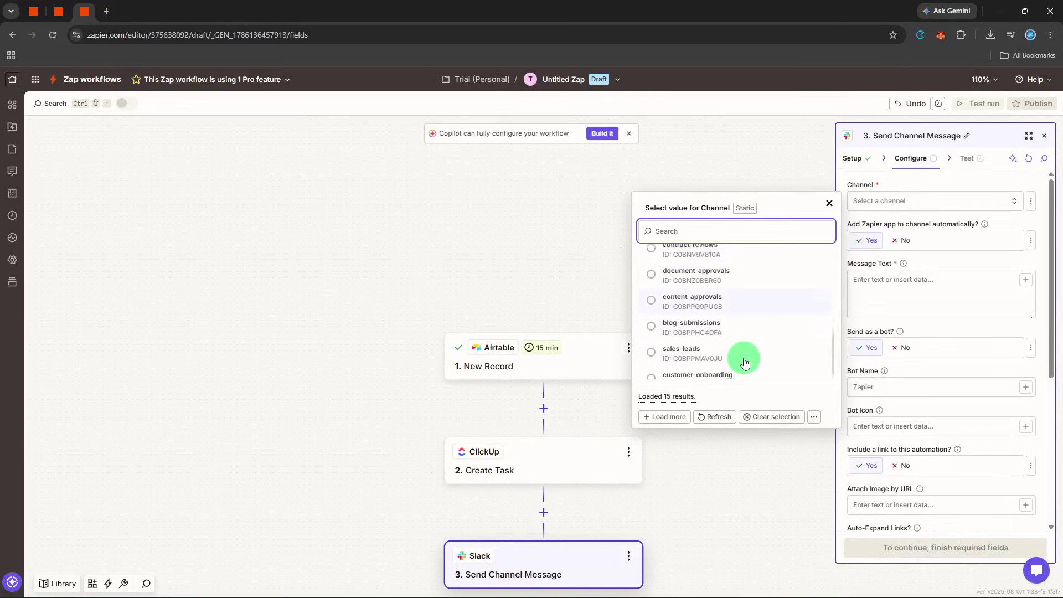
click(747, 293)
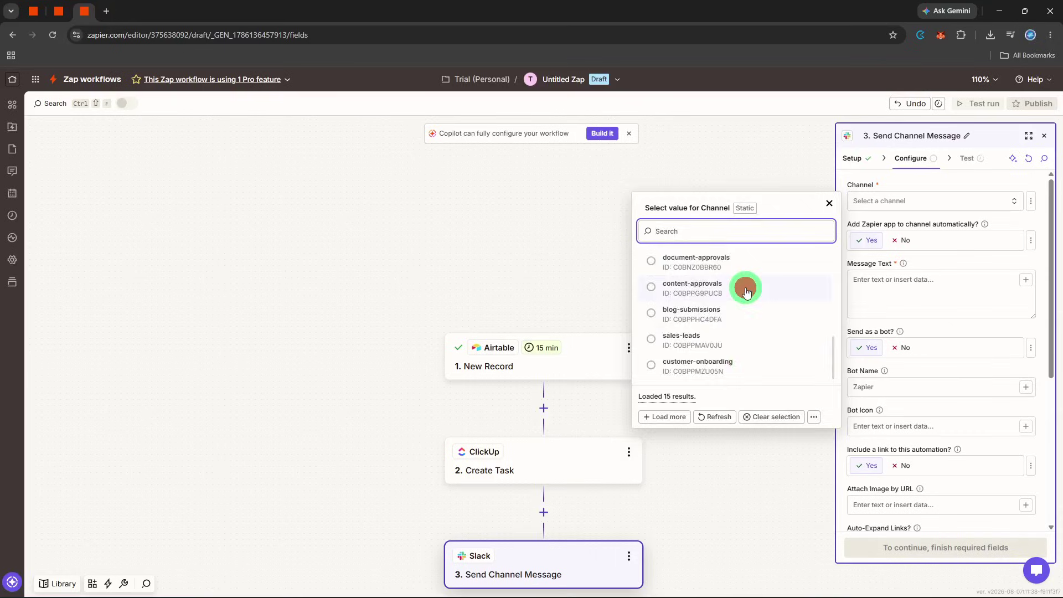
Insert the Airtable New Record's Step Output as the Slack message text and continue to the test stage
click(910, 300)
click(1026, 279)
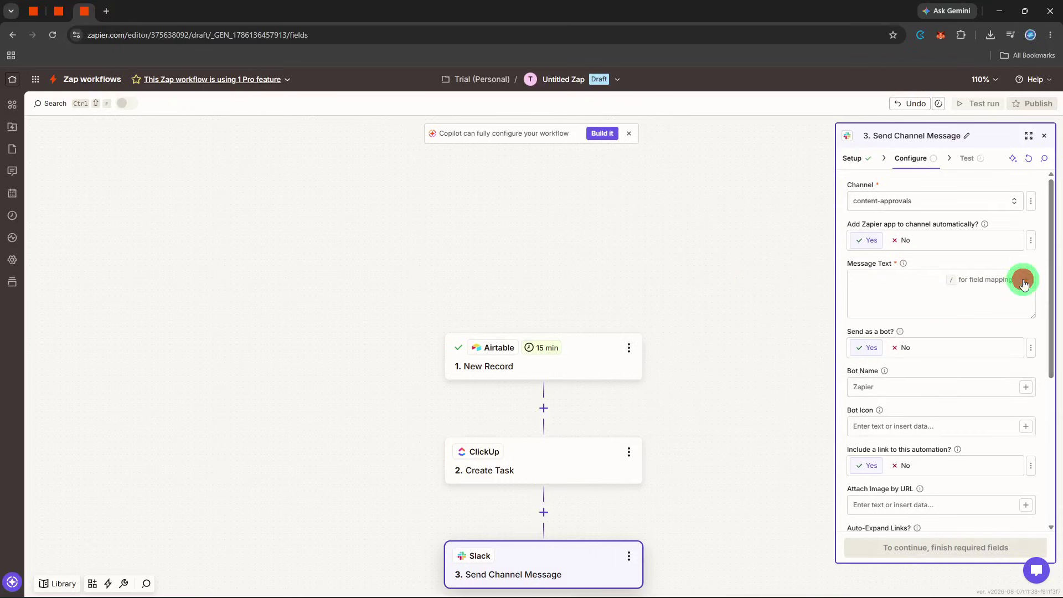
click(753, 408)
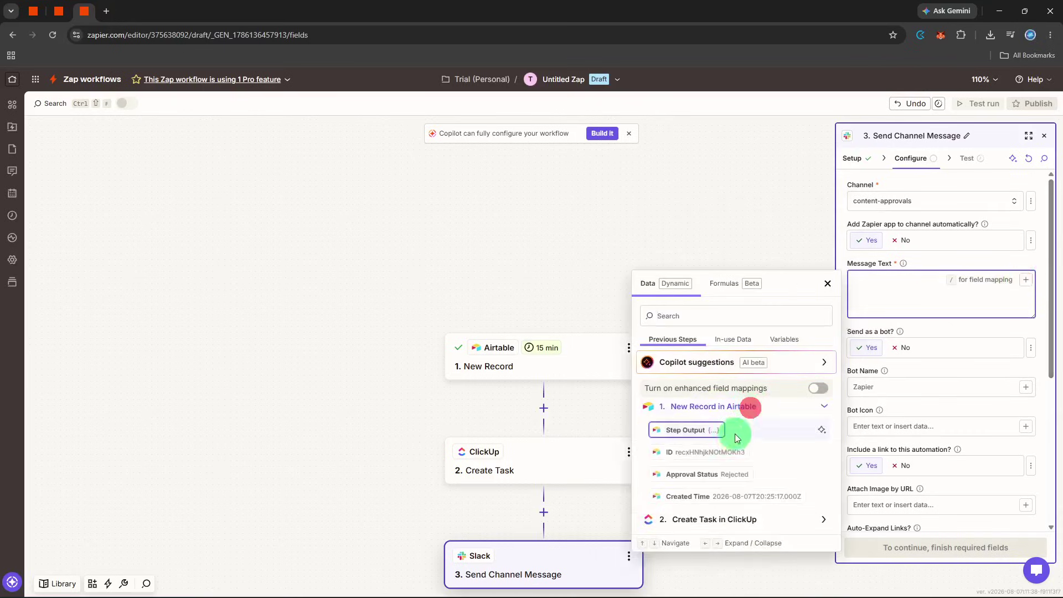
click(728, 442)
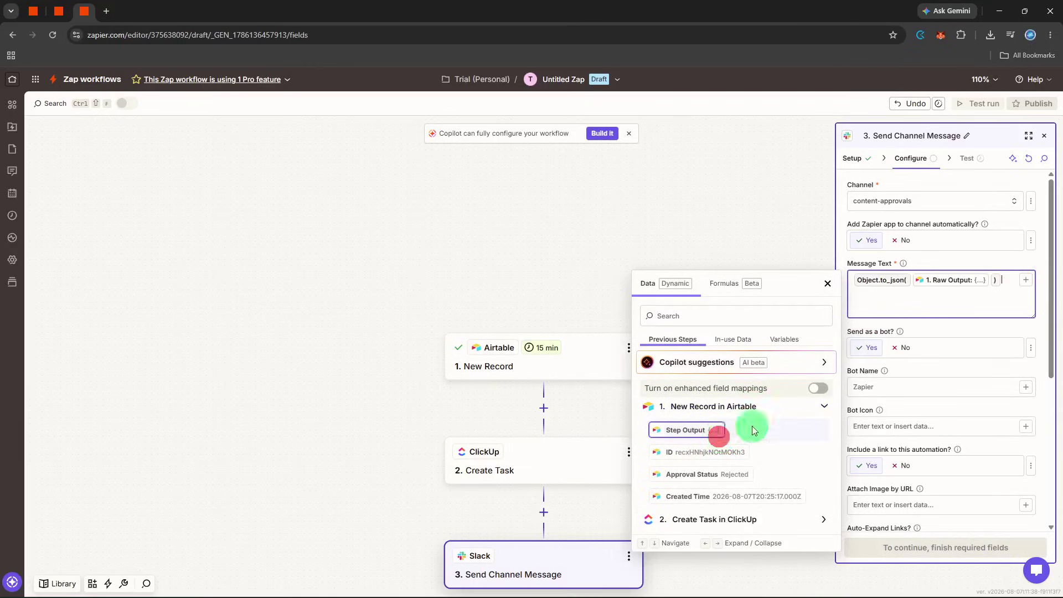
click(935, 327)
click(949, 547)
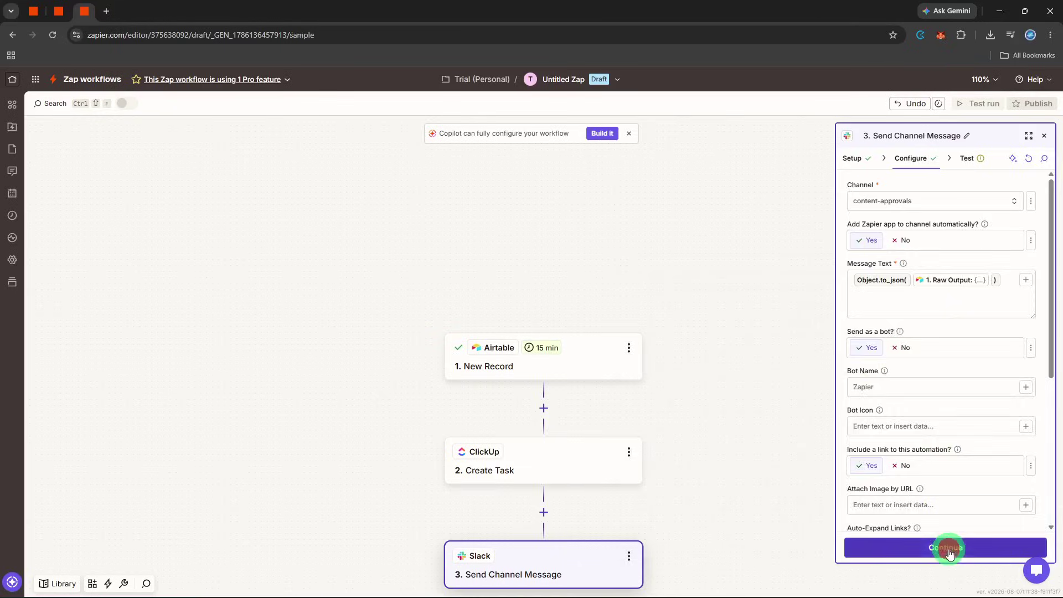
Add a Gmail action as the fourth step, after the Slack Send Channel Message step
scroll(609, 454, down, 2)
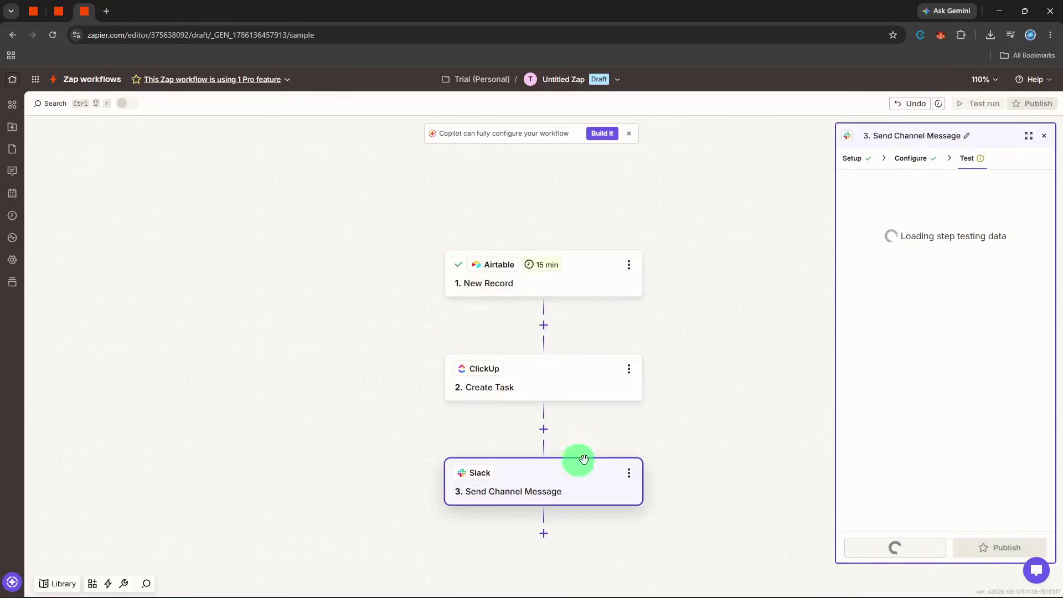
click(542, 541)
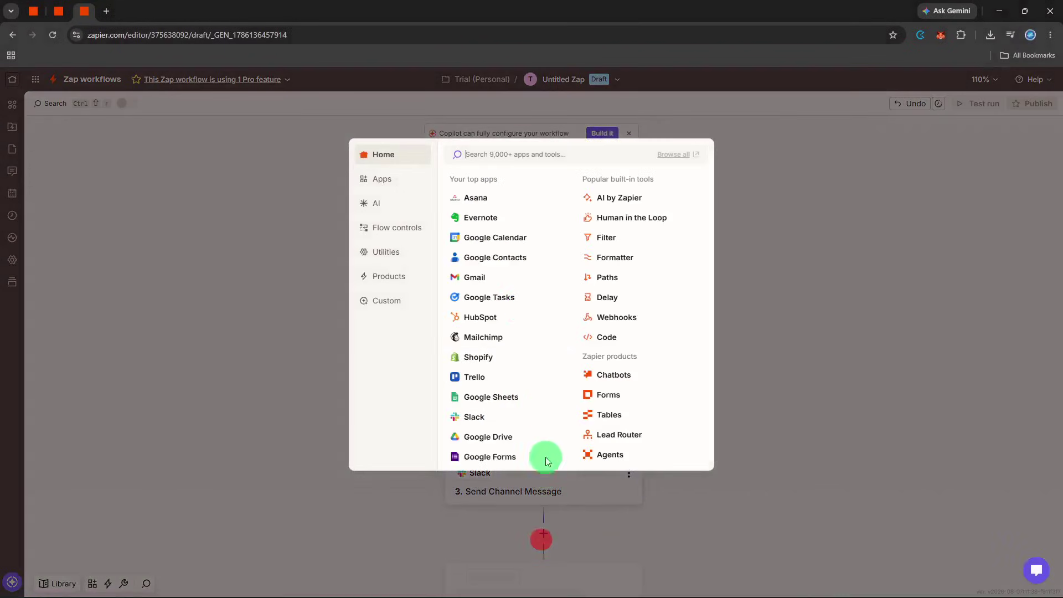
click(517, 285)
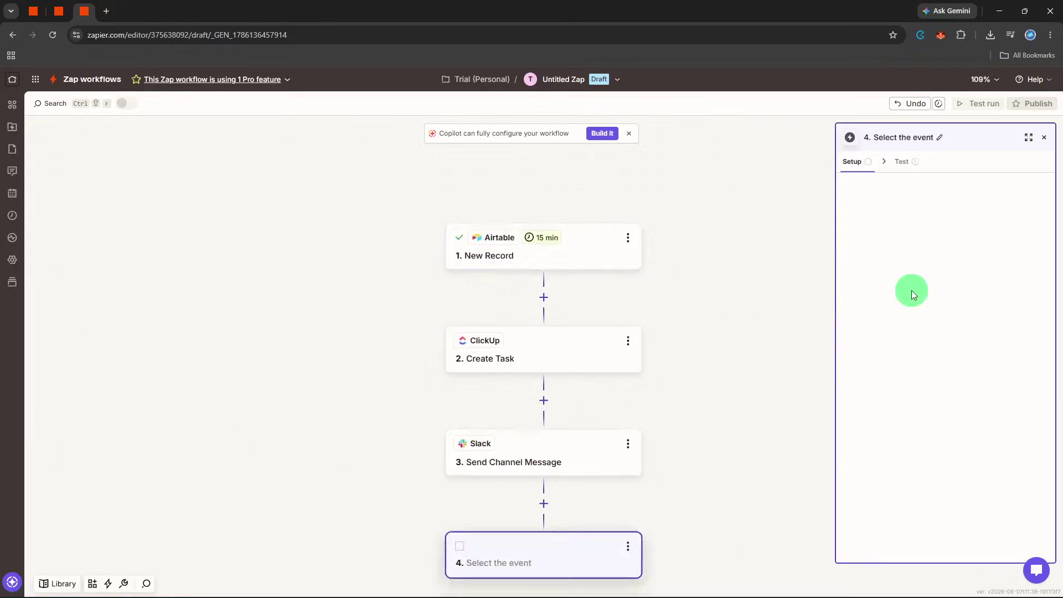
Set the Gmail action event to Send Email and continue to its configuration
click(927, 249)
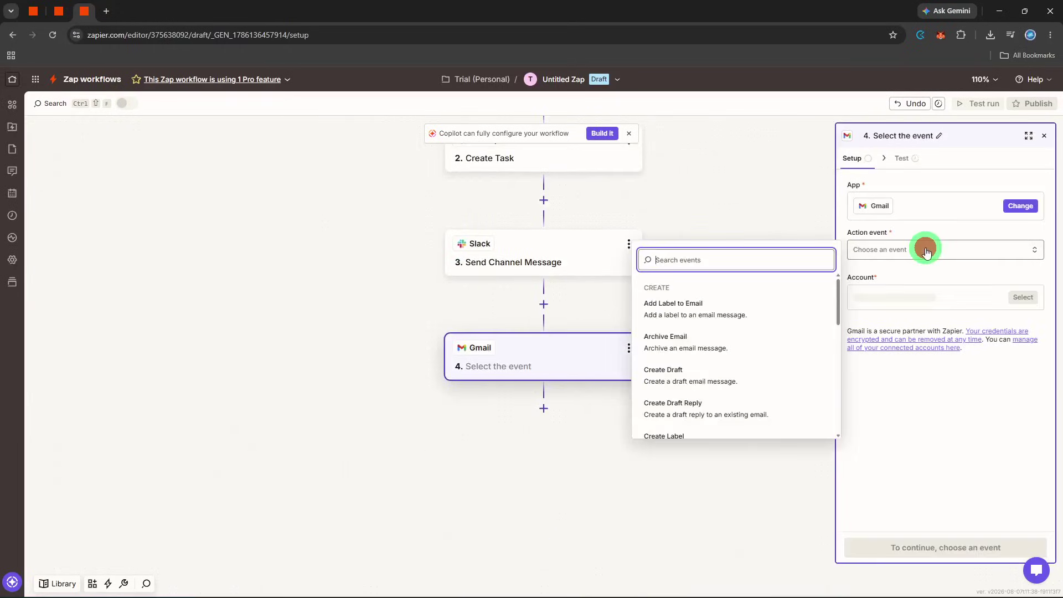
text(se)
click(772, 326)
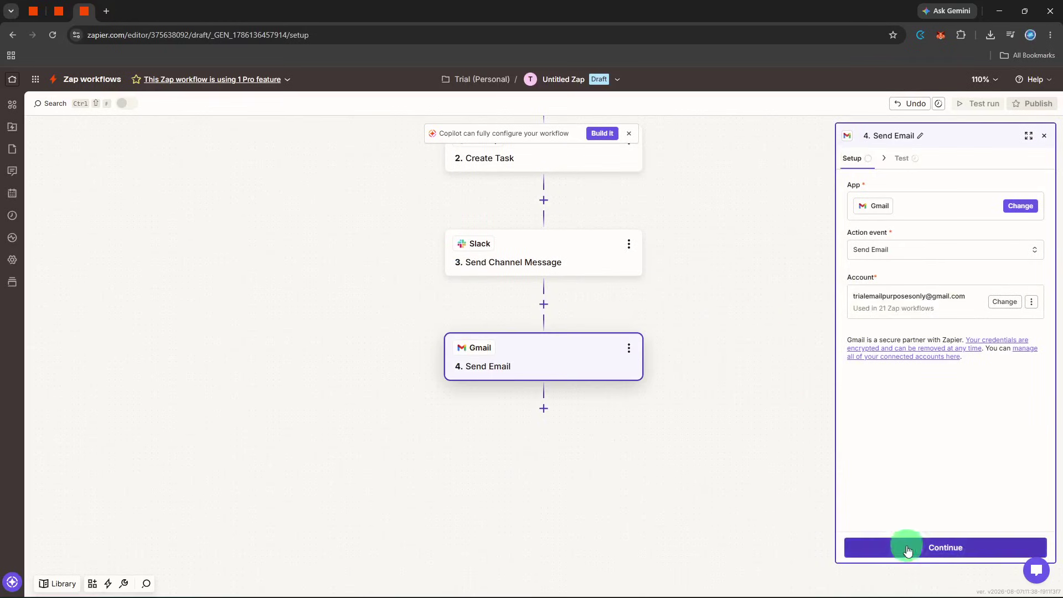
click(907, 542)
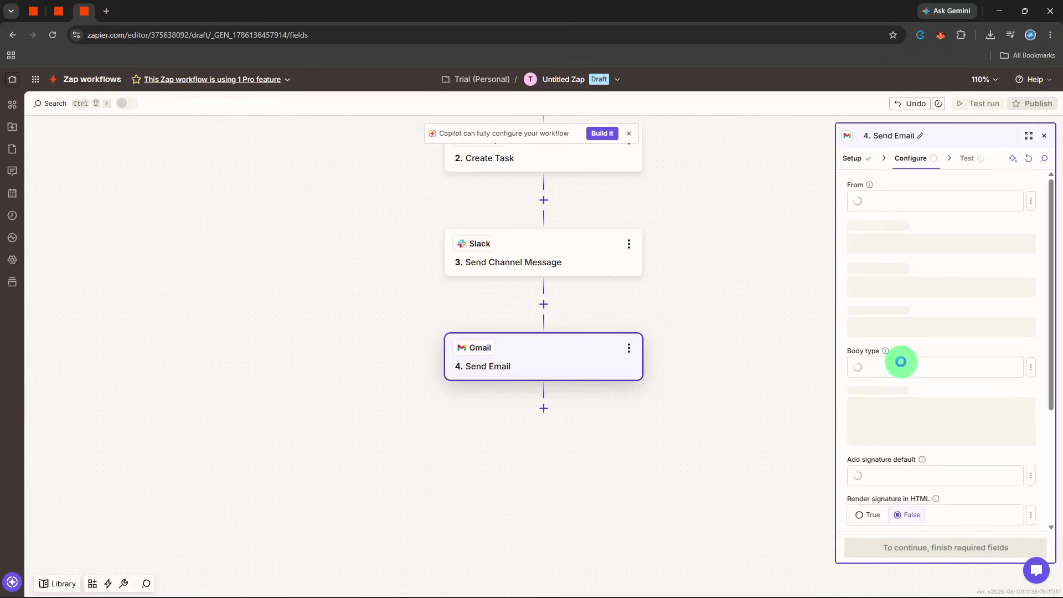
Enter "New approval request" as the email subject and "Please review" as the body
scroll(907, 346, down, 1)
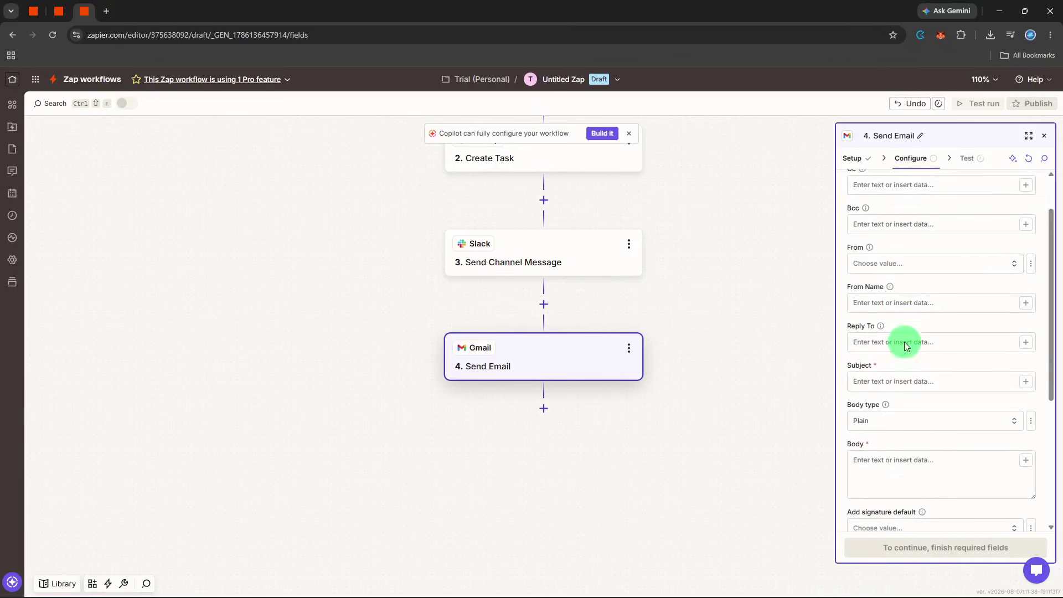
click(894, 382)
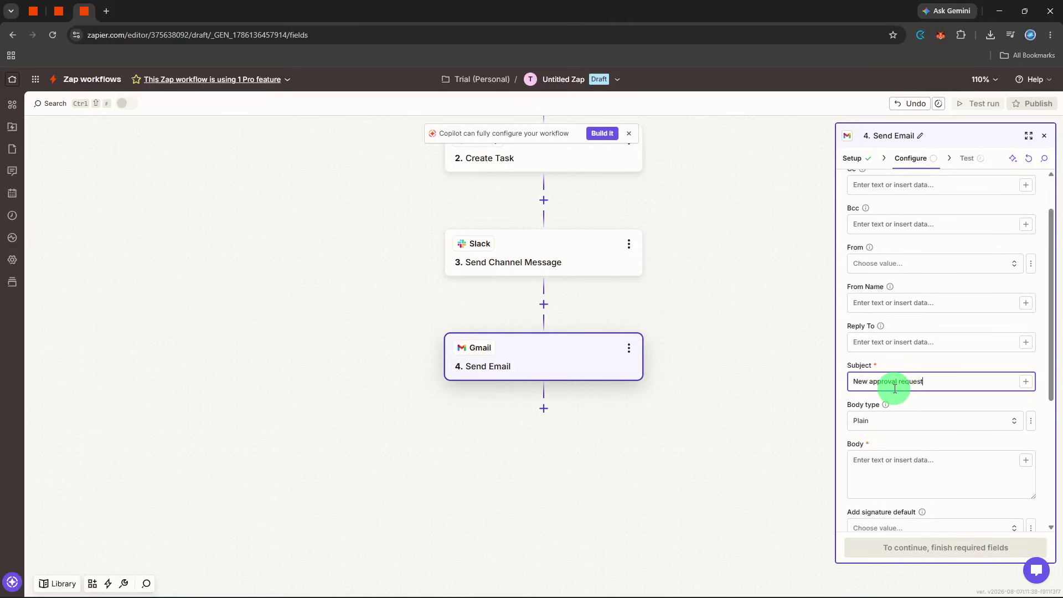
scroll(908, 421, down, 1)
click(912, 438)
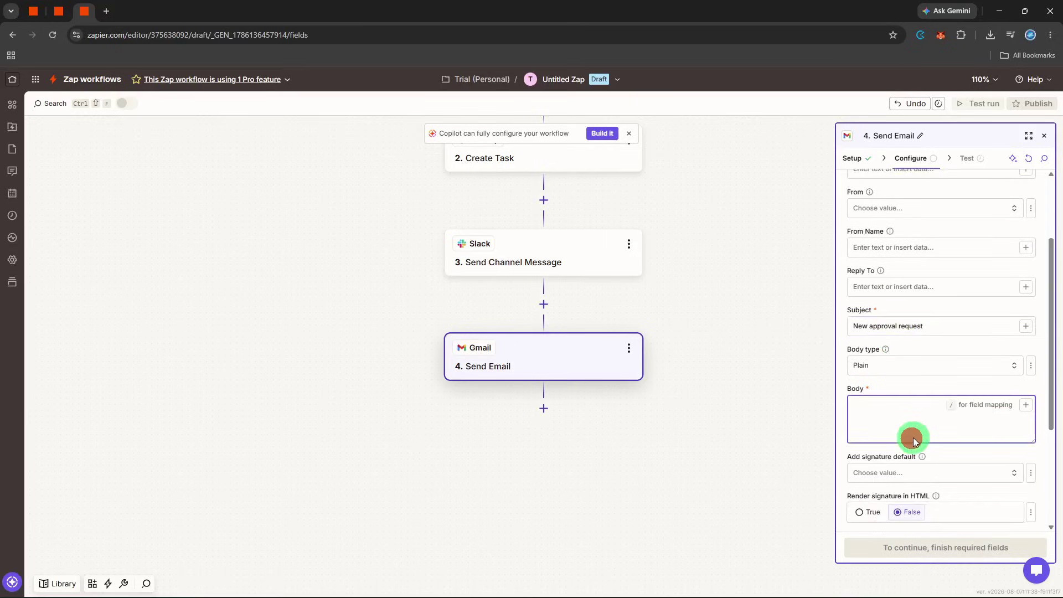
text(Please review)
click(943, 450)
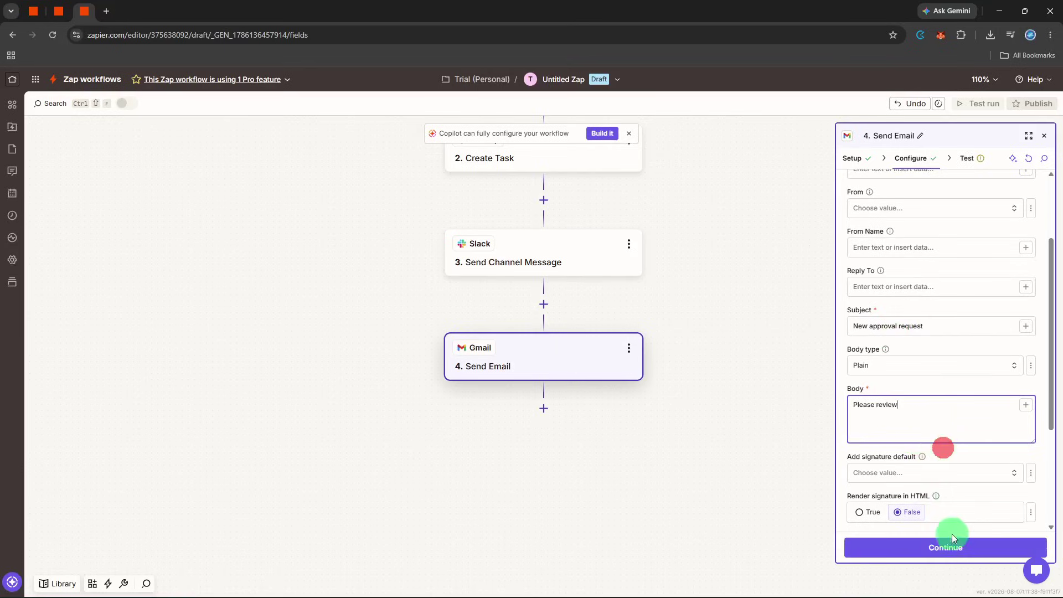
Continue to the test of the Gmail Send Email action, run it, and close the step's settings
click(951, 549)
click(980, 546)
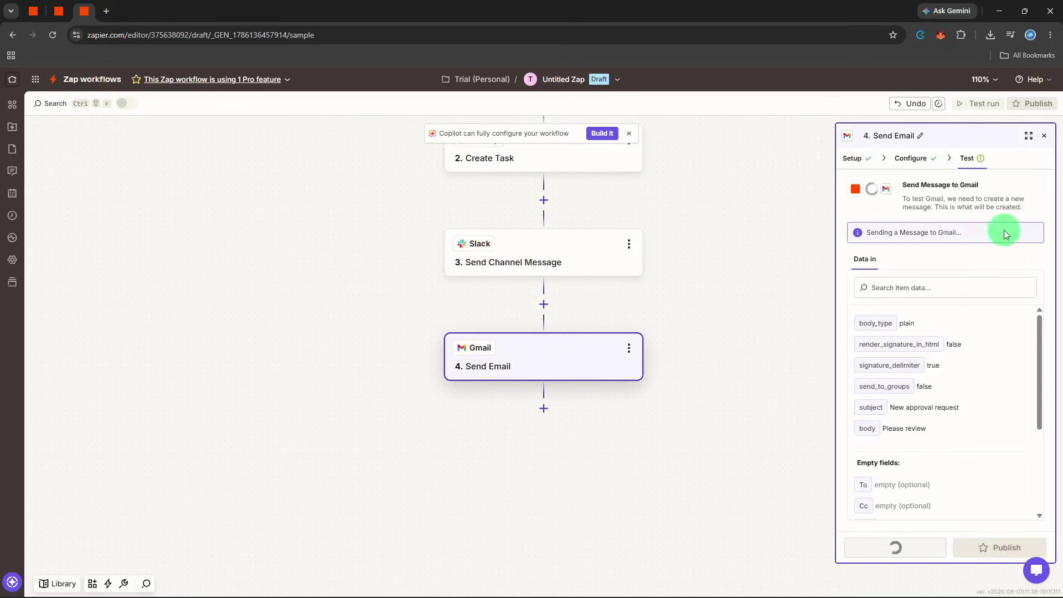
click(1044, 135)
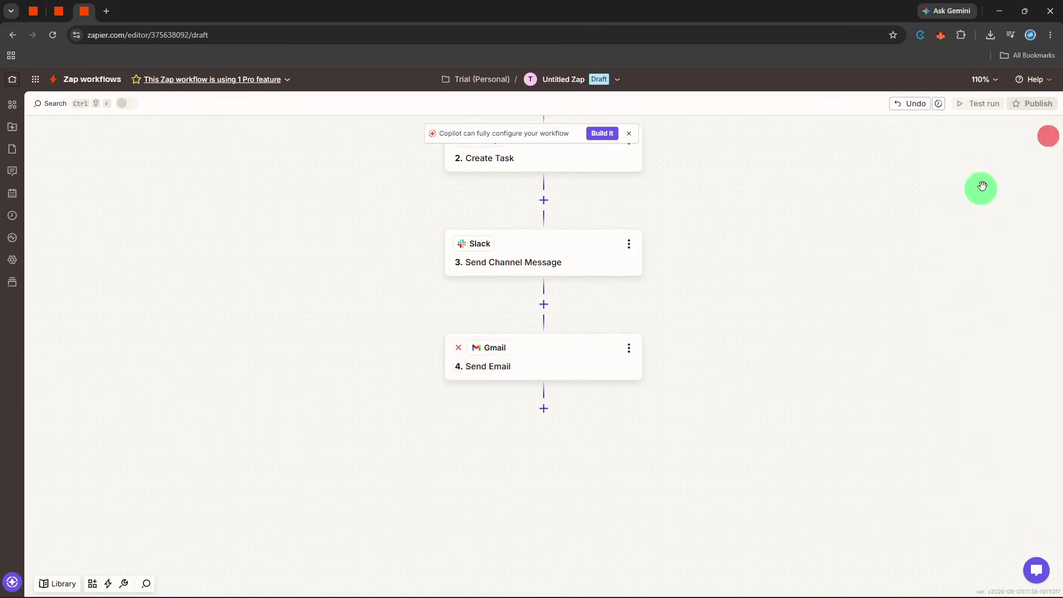
Rename the untitled Zap as "approval task"
scroll(976, 191, up, 1)
scroll(971, 195, up, 2)
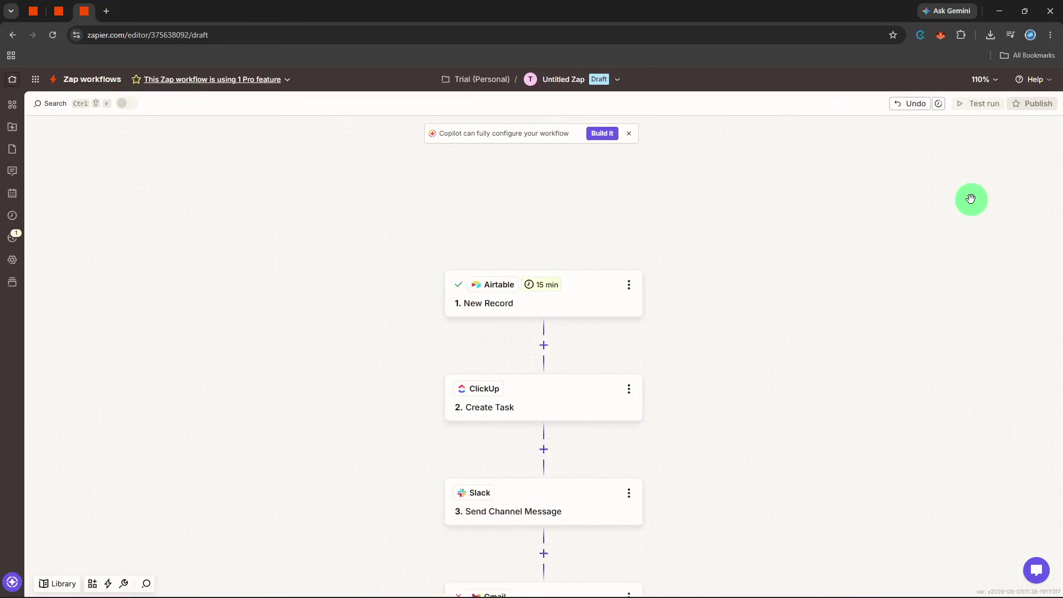
click(591, 91)
click(576, 105)
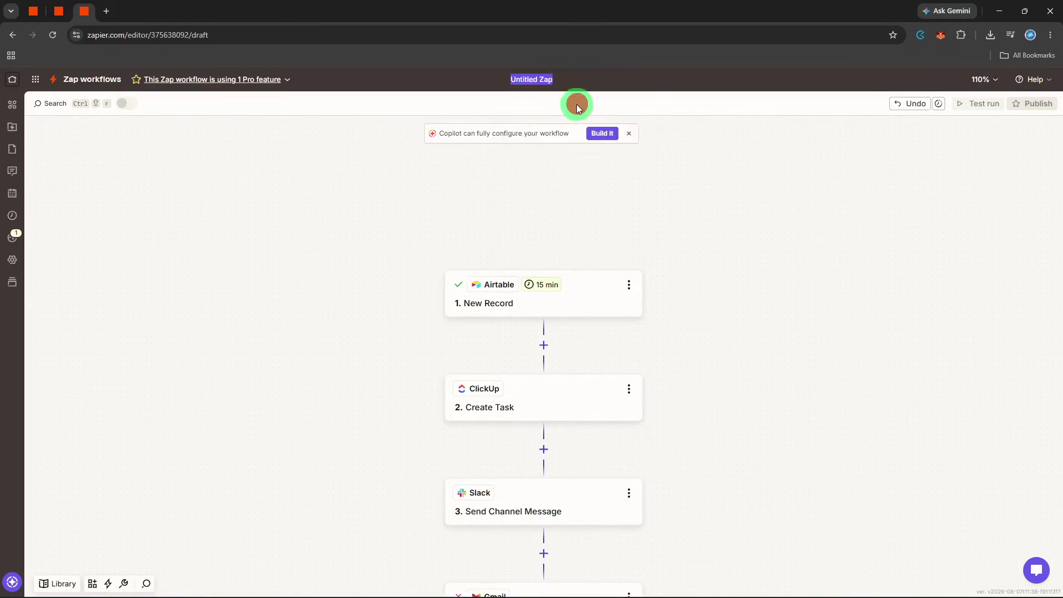
key(BackSpace)
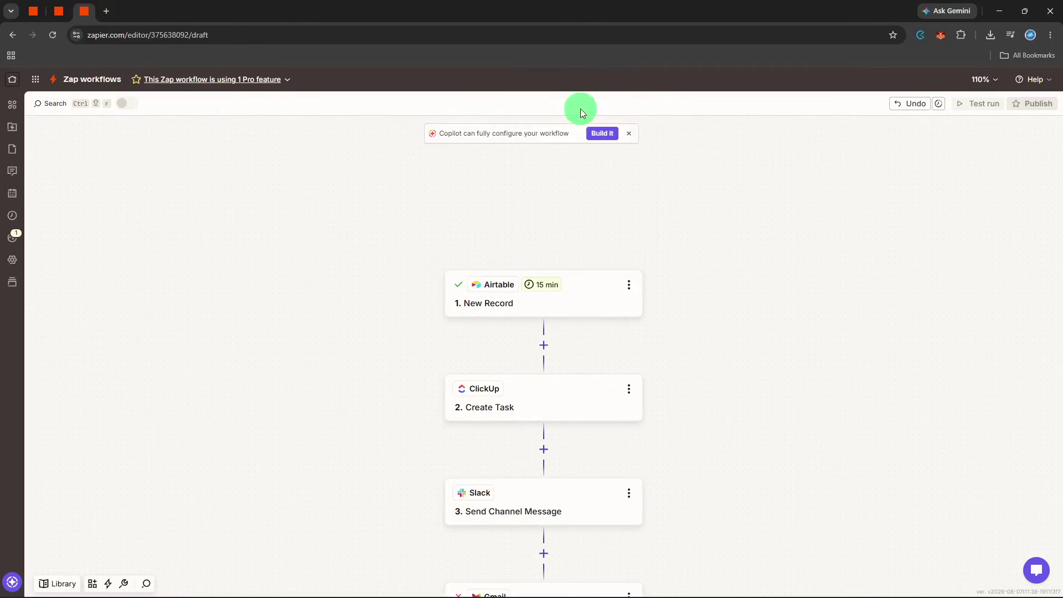
text(approval task)
key(Return)
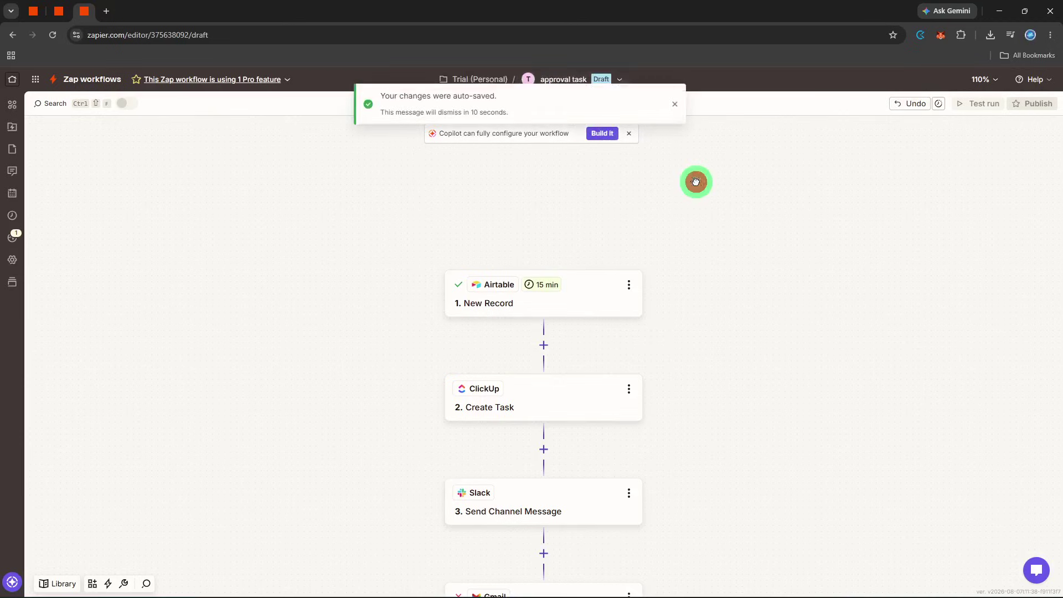